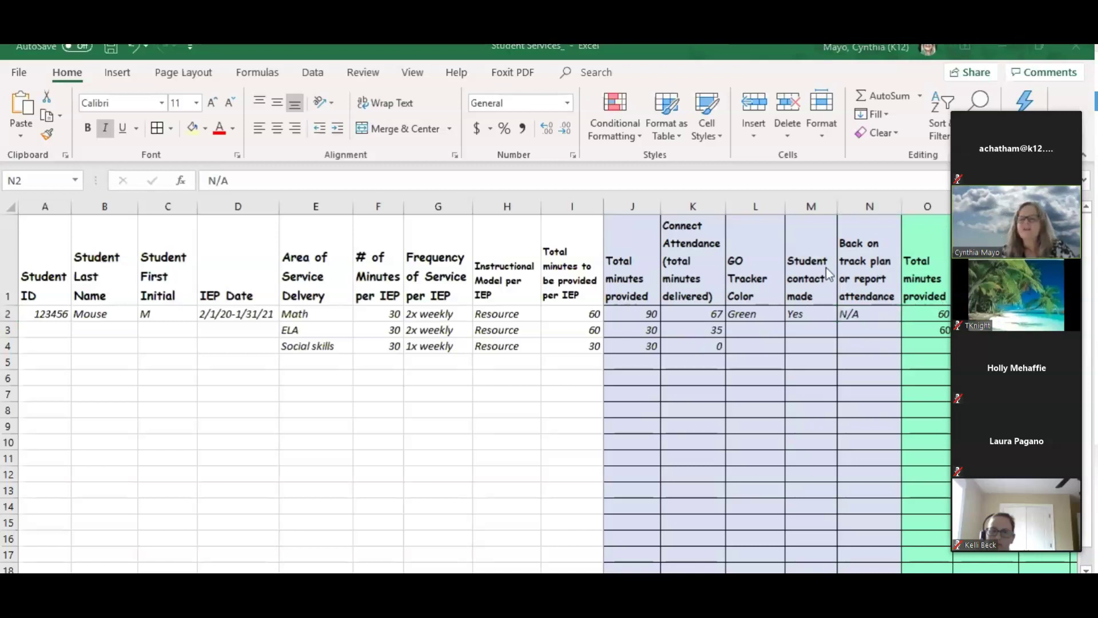
- Review the row 2 entries in the blue tracking block, from total minutes provided through the back on track plan column
{"action": "left_click", "coordinate": [865, 314]}
{"action": "key", "text": "Left"}
{"action": "key", "text": "Left"}
{"action": "key", "text": "Left"}
{"action": "key", "text": "Left"}
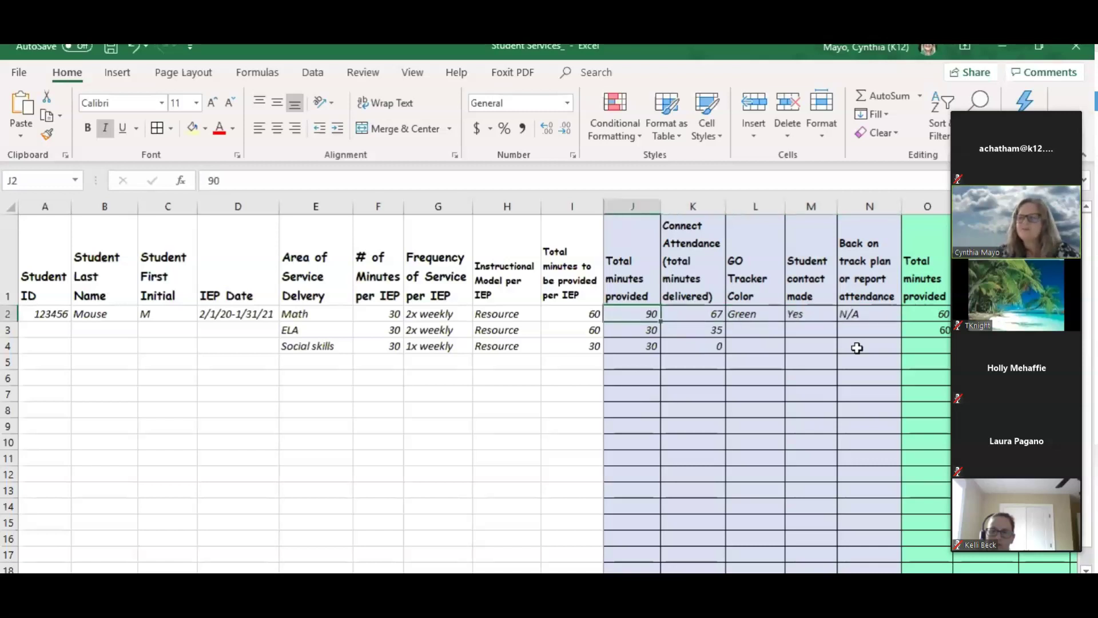
{"action": "key", "text": "Right"}
{"action": "key", "text": "Right"}
{"action": "key", "text": "Right"}
{"action": "key", "text": "Right"}
{"action": "key", "text": "Right"}
{"action": "key", "text": "Right"}
{"action": "key", "text": "Right"}
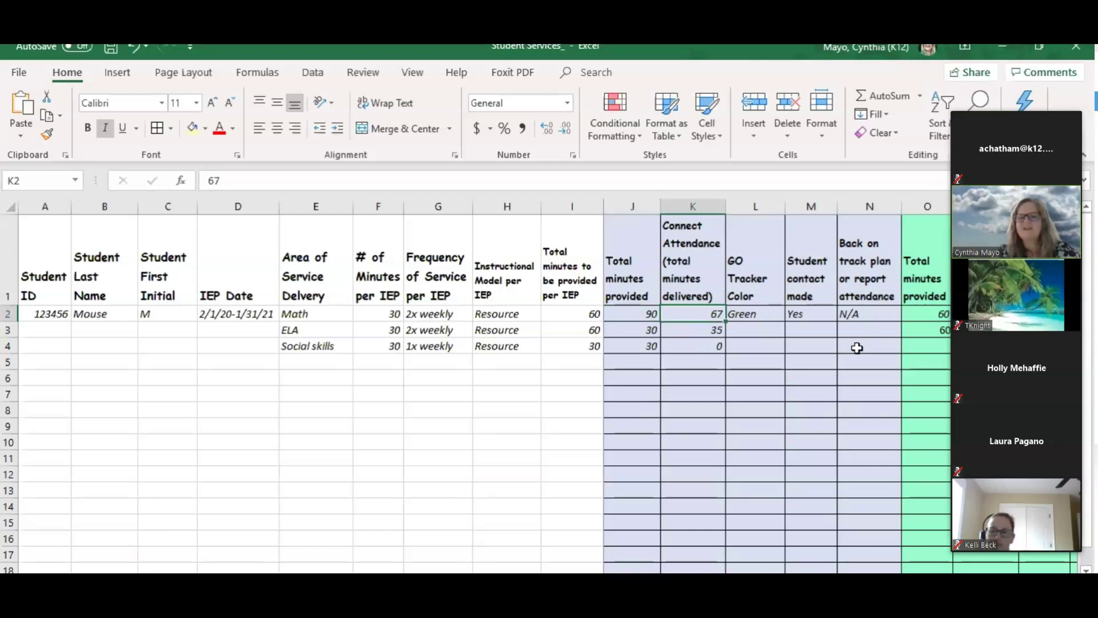
- Examine the green, pink and yellow tracking blocks that follow the blue block in row 2
{"action": "key", "text": "Right"}
{"action": "key", "text": "Right"}
{"action": "key", "text": "Right"}
{"action": "key", "text": "Right"}
{"action": "key", "text": "Right"}
{"action": "key", "text": "Right"}
{"action": "key", "text": "Right"}
{"action": "key", "text": "Right"}
{"action": "key", "text": "Right"}
{"action": "key", "text": "Right"}
{"action": "key", "text": "Right"}
{"action": "key", "text": "Right"}
{"action": "key", "text": "Right"}
{"action": "key", "text": "Left"}
{"action": "key", "text": "Left"}
{"action": "key", "text": "Left"}
{"action": "key", "text": "Left"}
{"action": "key", "text": "Left"}
{"action": "key", "text": "Left"}
{"action": "key", "text": "Left"}
{"action": "key", "text": "Left"}
{"action": "key", "text": "Left"}
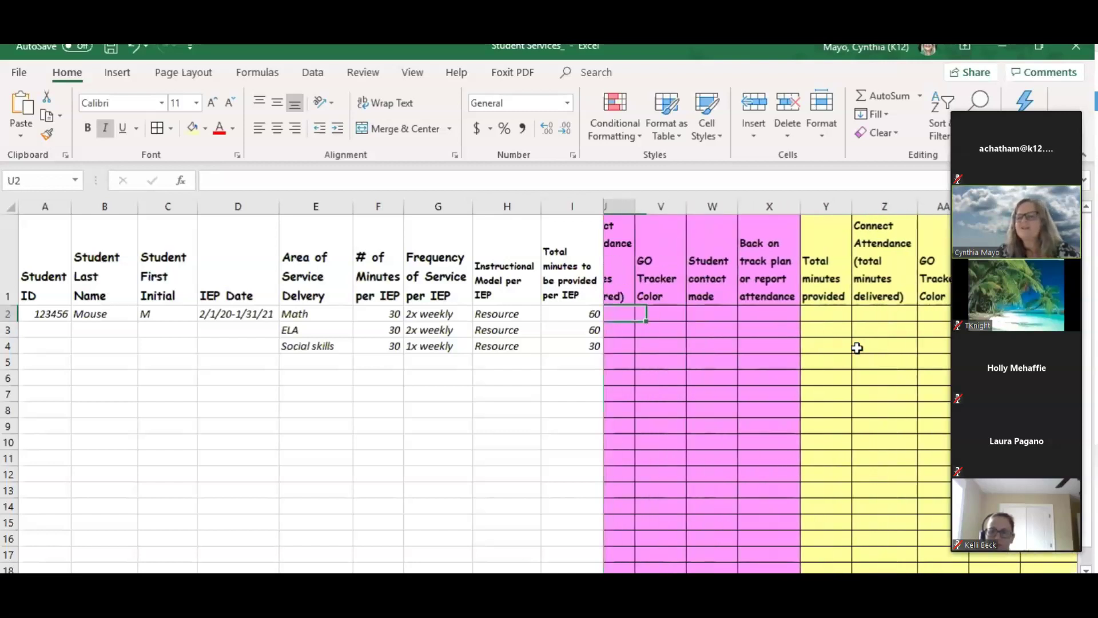
- Look back through the tracking blocks to the blue one and select the Math total minutes per IEP in cell I2
{"action": "key", "text": "Left"}
{"action": "key", "text": "Left"}
{"action": "key", "text": "Left"}
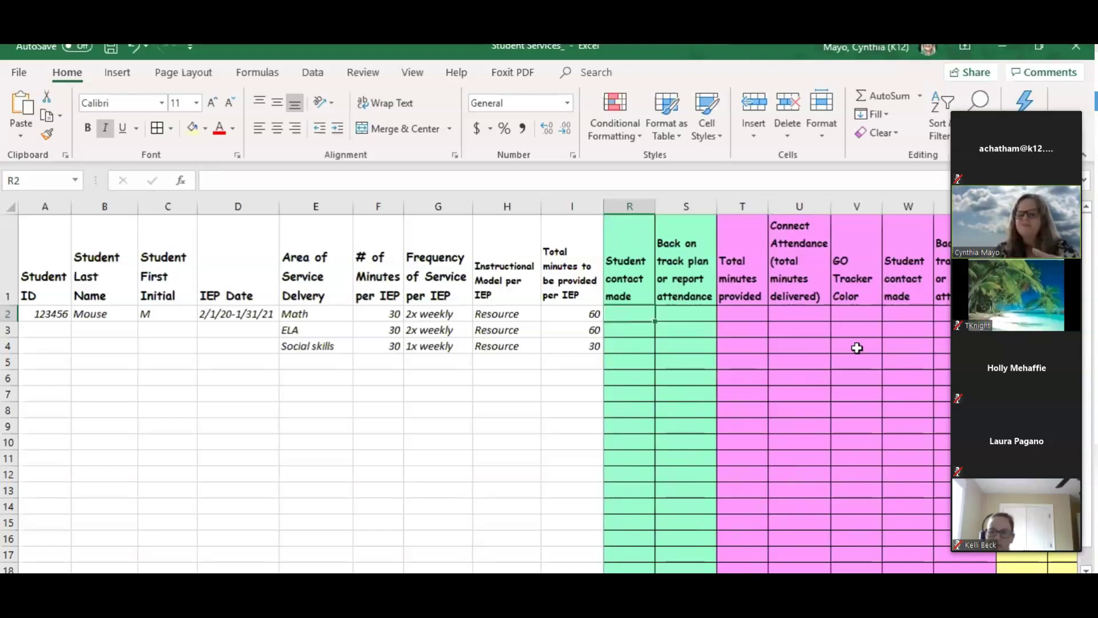
{"action": "key", "text": "Left"}
{"action": "key", "text": "Left"}
{"action": "key", "text": "Left"}
{"action": "key", "text": "Left"}
{"action": "key", "text": "Left"}
{"action": "key", "text": "Left"}
{"action": "key", "text": "Left"}
{"action": "key", "text": "Left"}
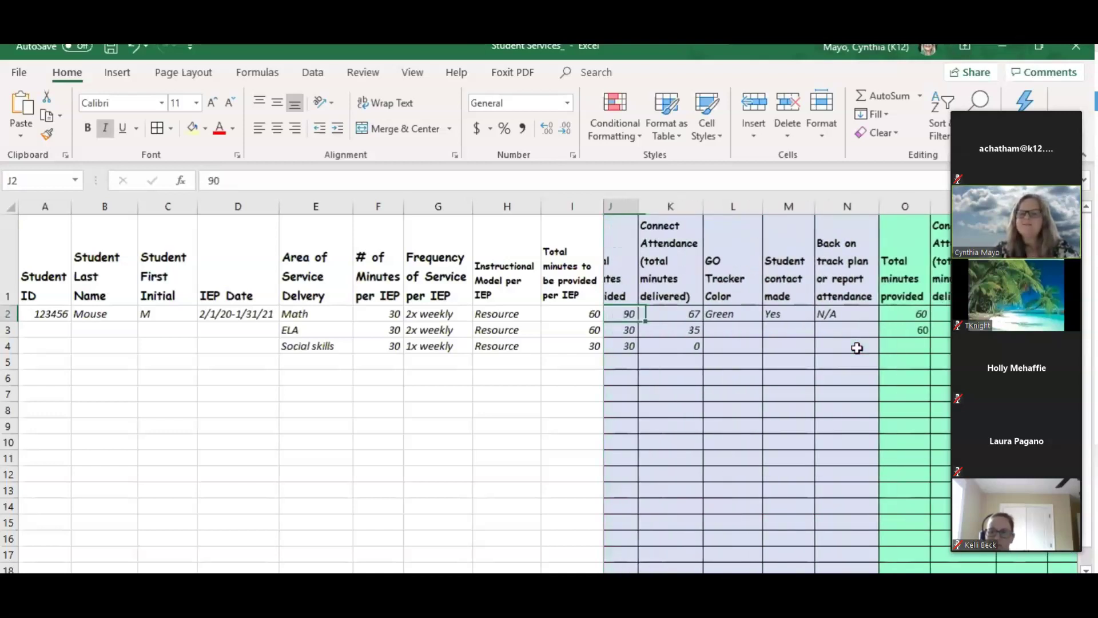
{"action": "key", "text": "Left"}
{"action": "key", "text": "Right"}
{"action": "key", "text": "Right"}
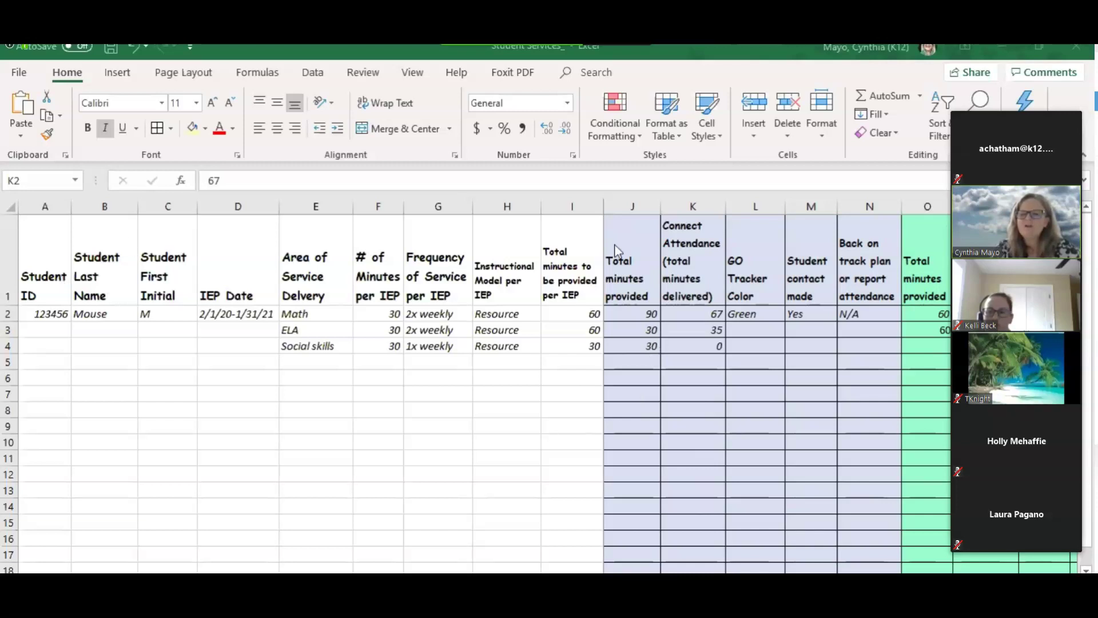
{"action": "left_click", "coordinate": [576, 314]}
{"action": "left_click", "coordinate": [577, 314]}
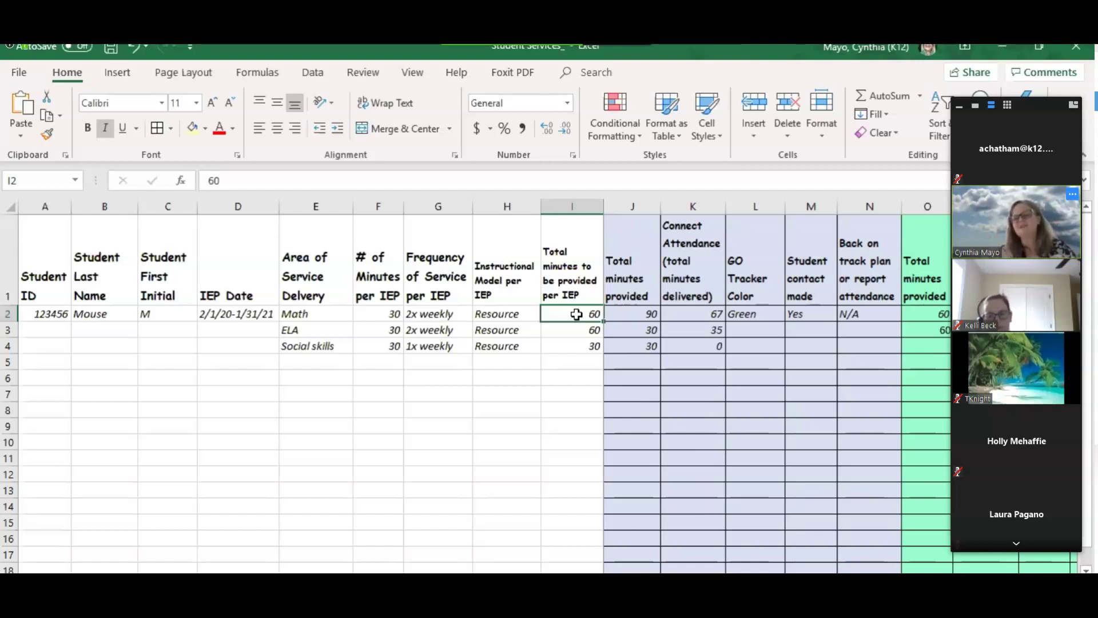
{"action": "left_click", "coordinate": [1072, 121]}
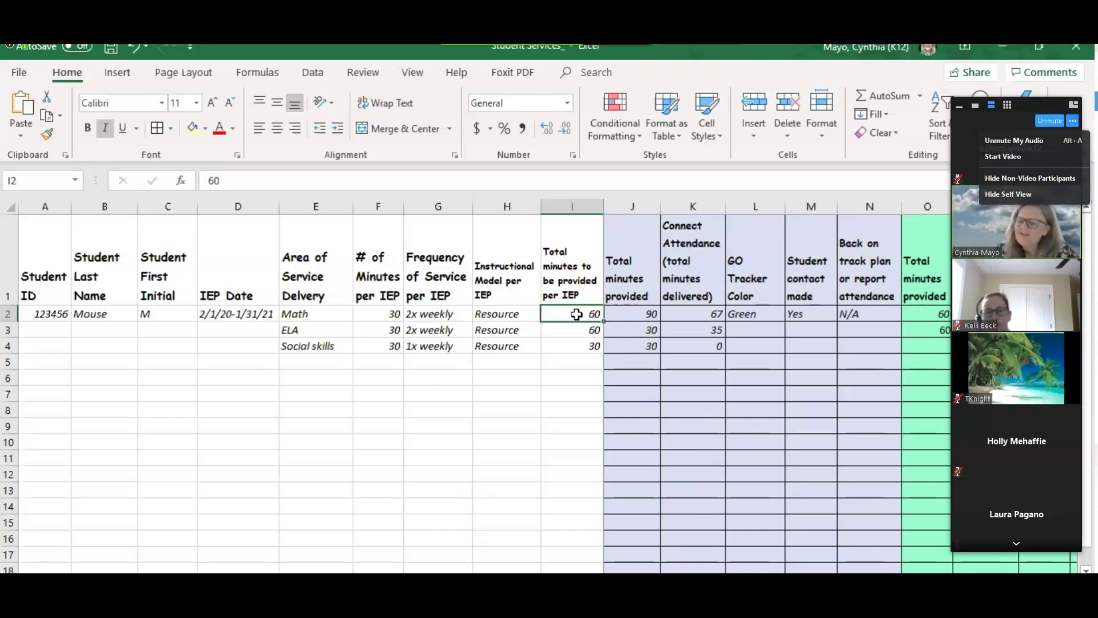
{"action": "left_click", "coordinate": [1072, 121]}
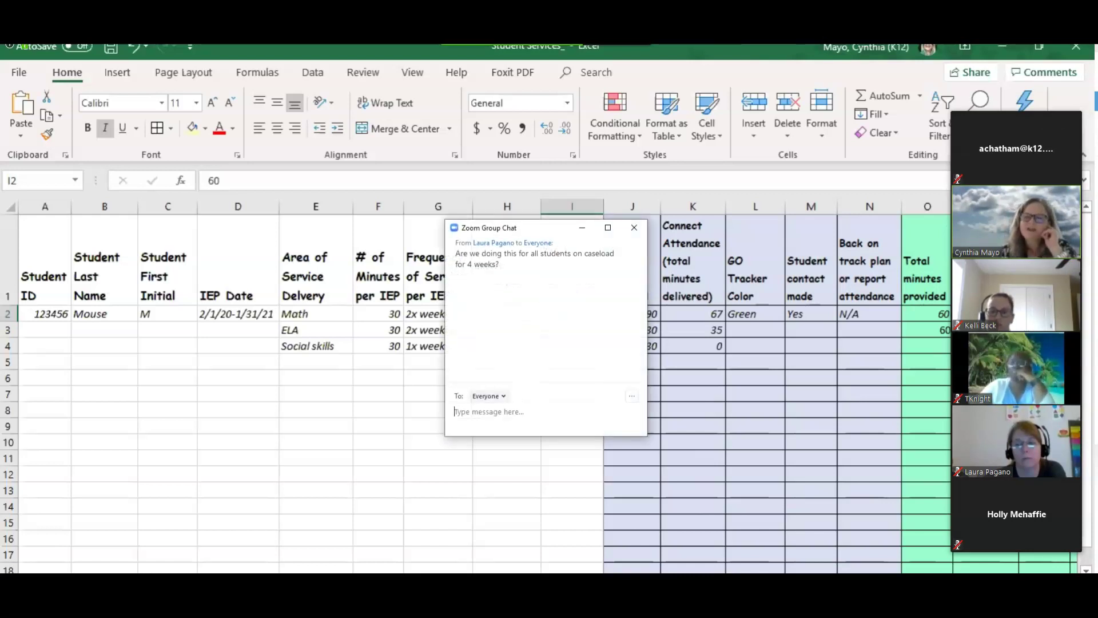
- Write in the group chat to everyone "So, if our students do not have classes with other teachers, do they not qualify for a flex plan."
{"action": "type", "text": "So, "}
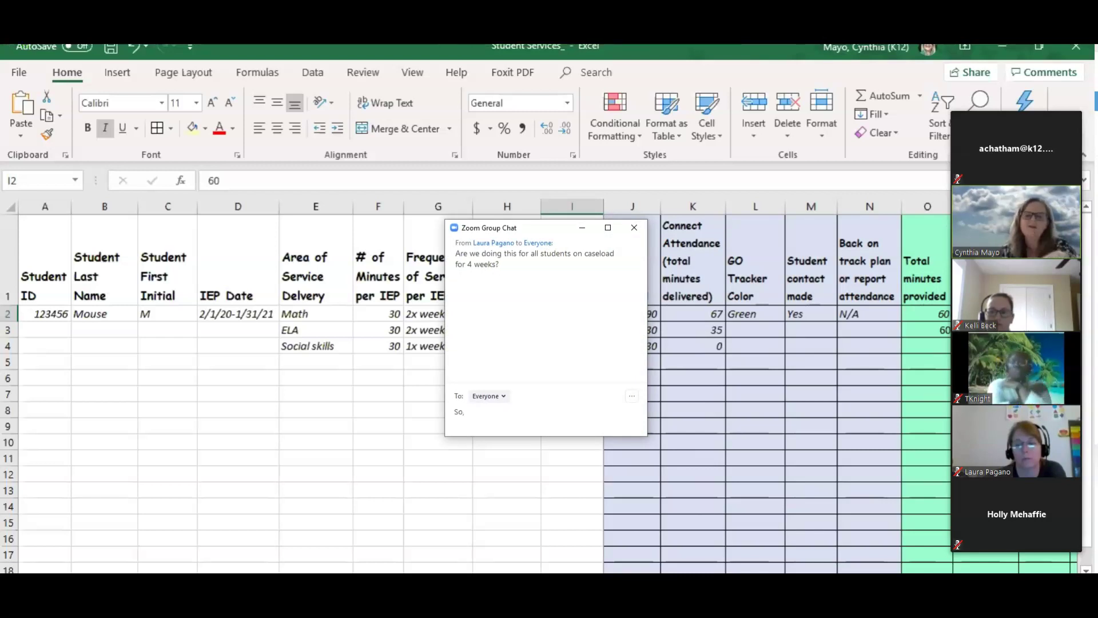
{"action": "type", "text": "if our students do not have c"}
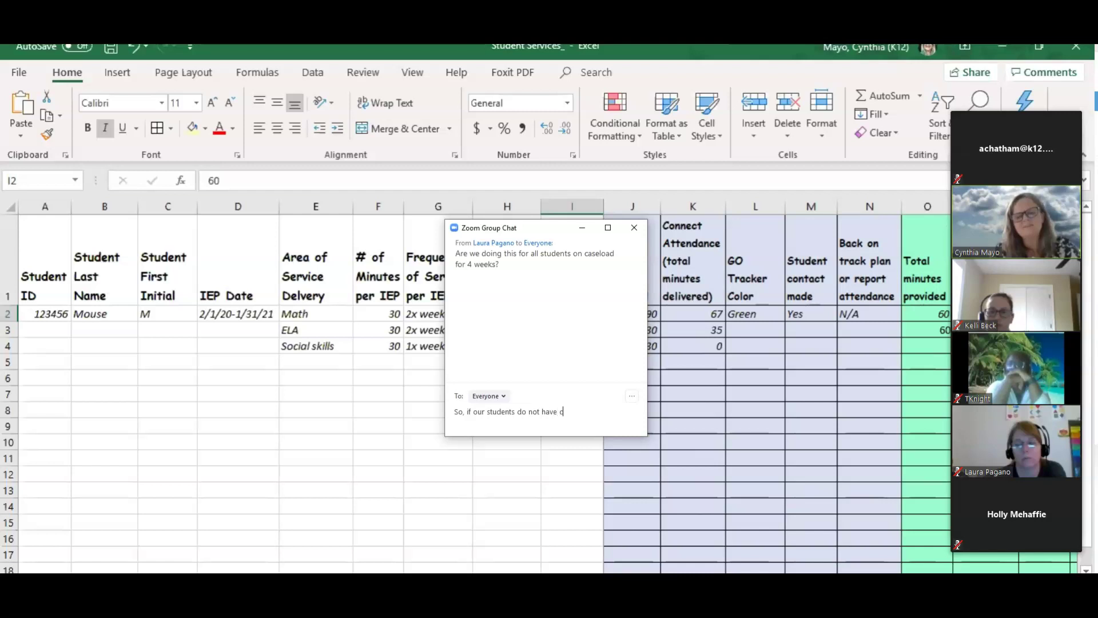
{"action": "type", "text": "lasses wit"}
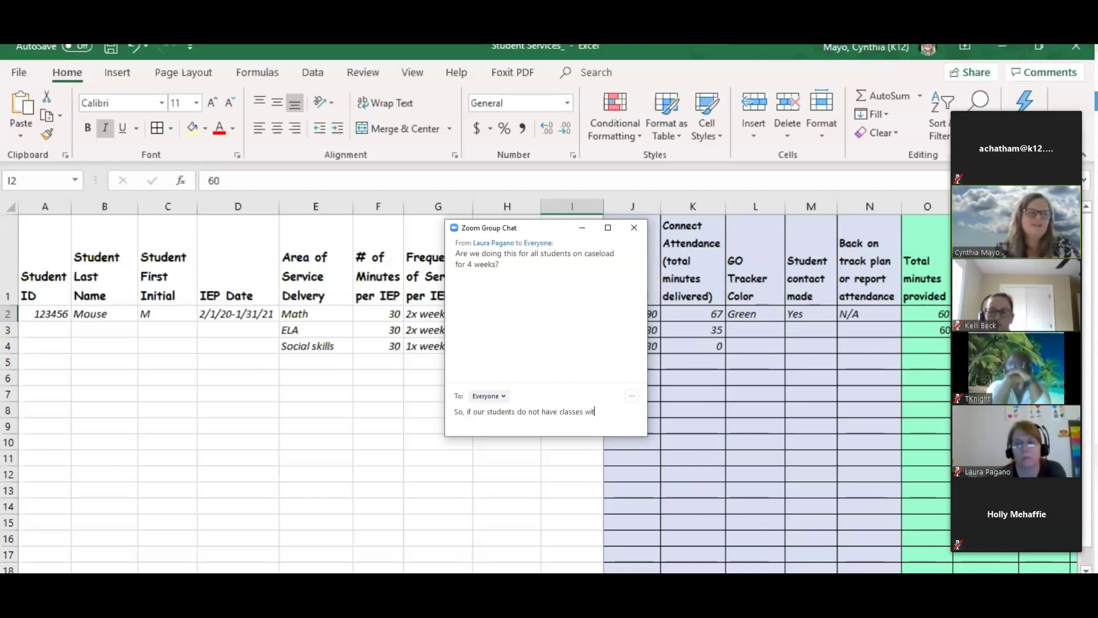
{"action": "type", "text": "h other "}
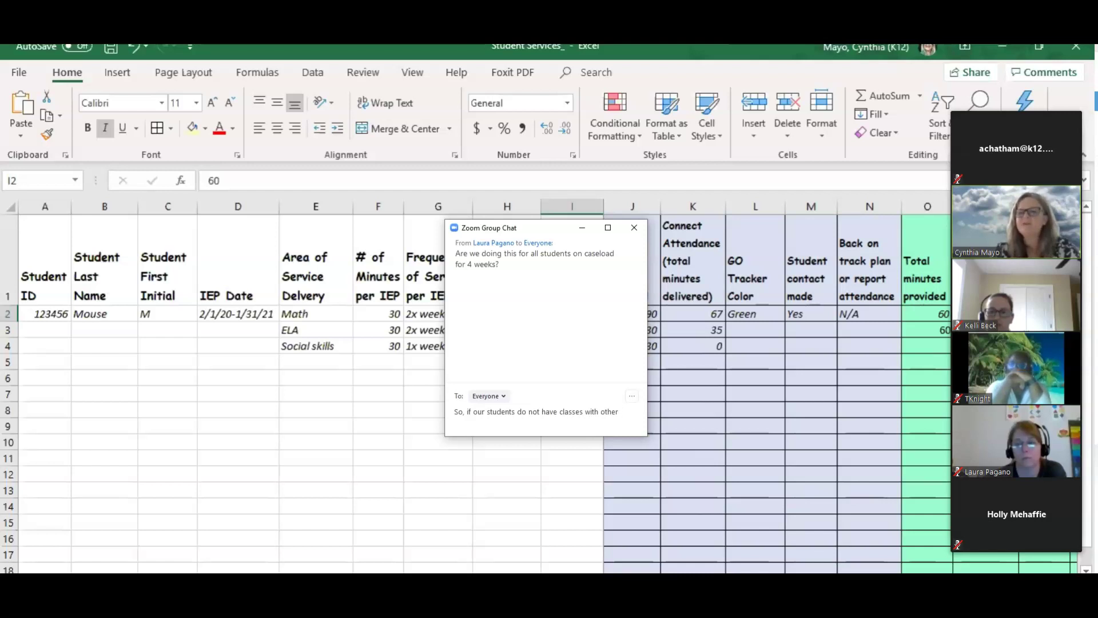
{"action": "type", "text": "teachers"}
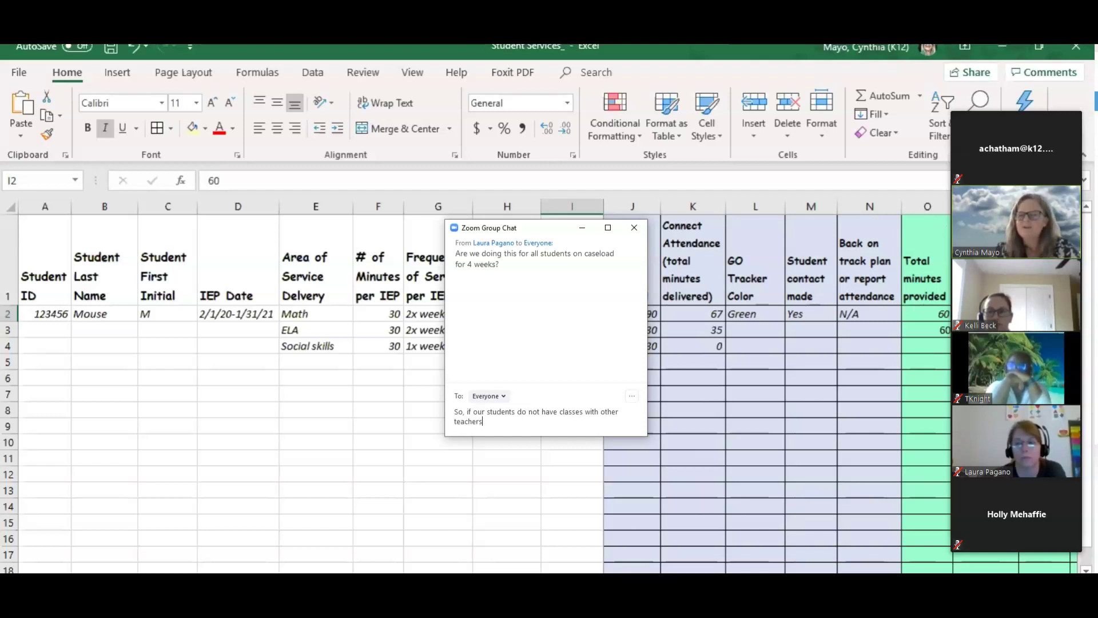
{"action": "type", "text": ", do they no"}
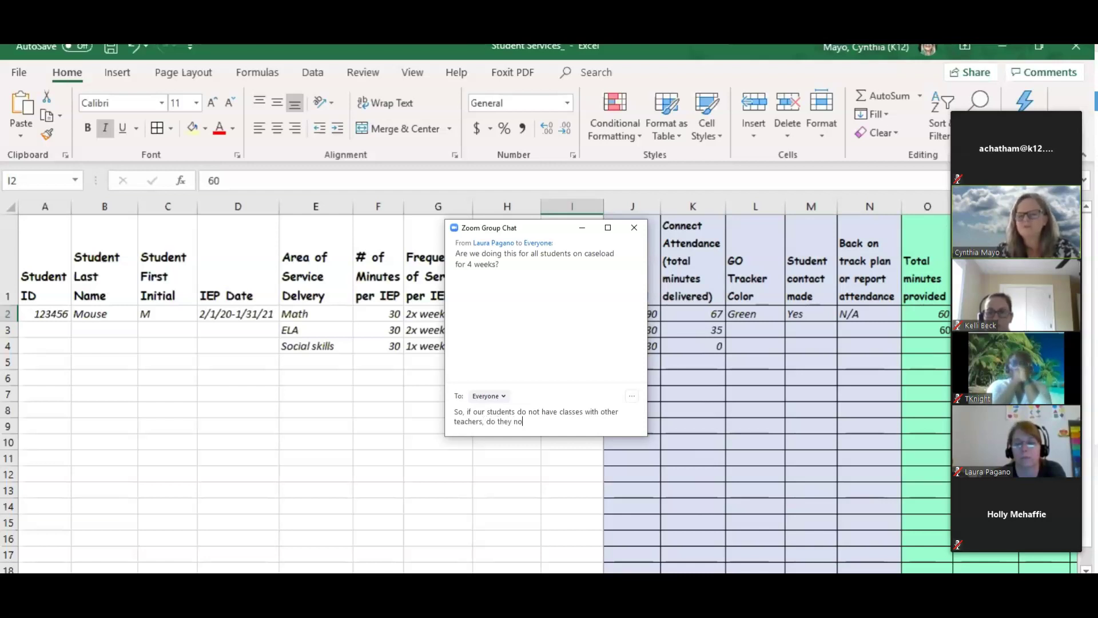
{"action": "type", "text": "t qualify "}
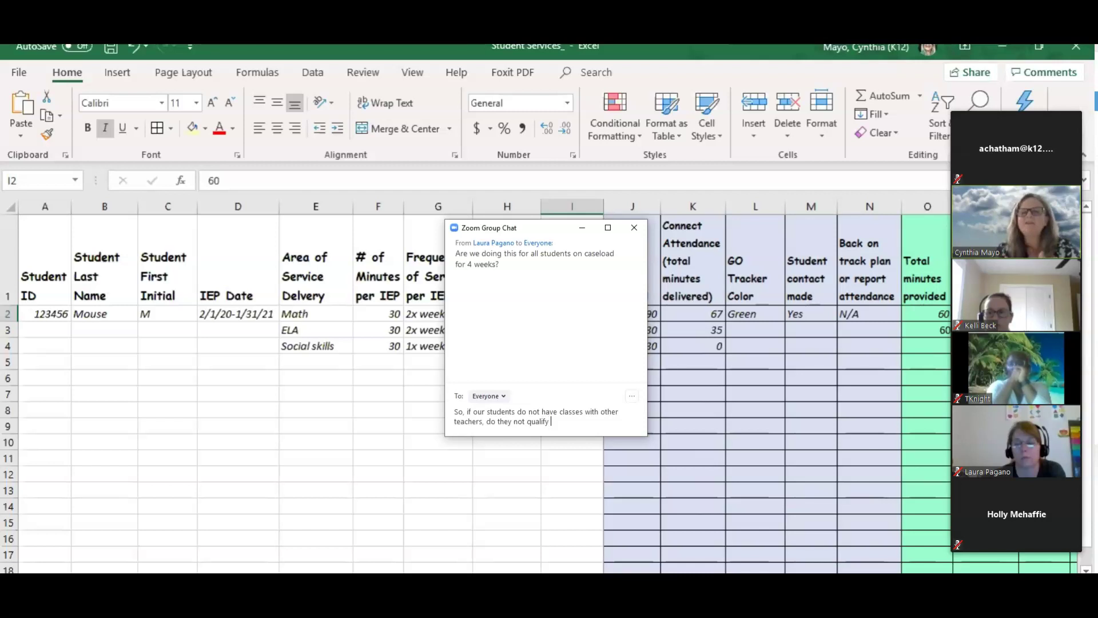
{"action": "type", "text": "for a flex plan. "}
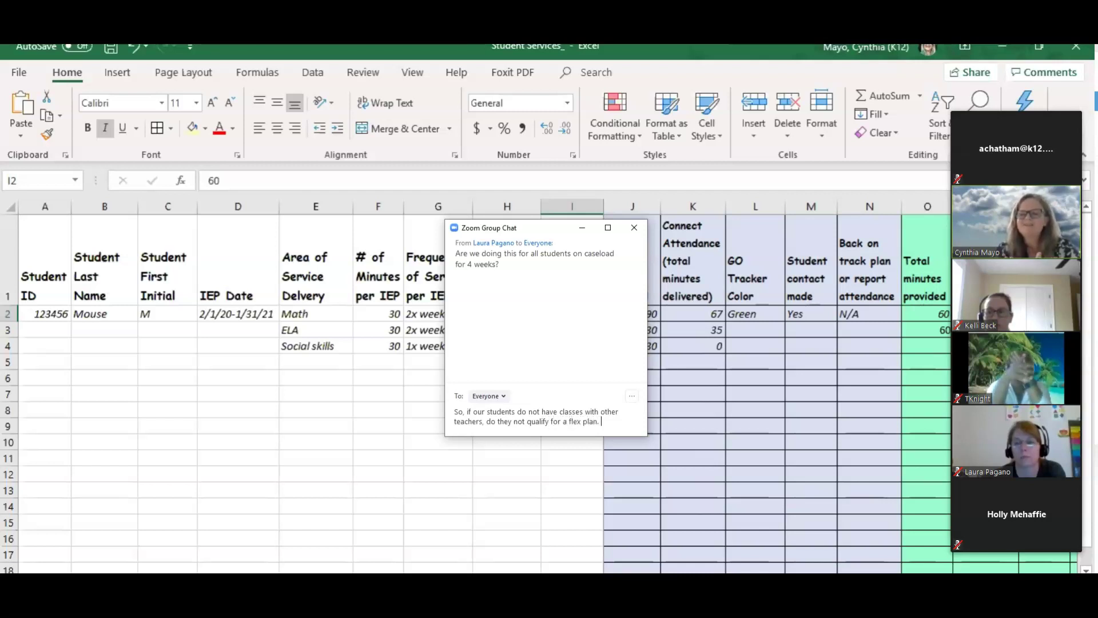
- Add "If they are on flex does that not count towards our small groups?" to the message, send it and minimize the chat
{"action": "type", "text": " O"}
{"action": "key", "text": "BackSpace"}
{"action": "type", "text": "If they ae"}
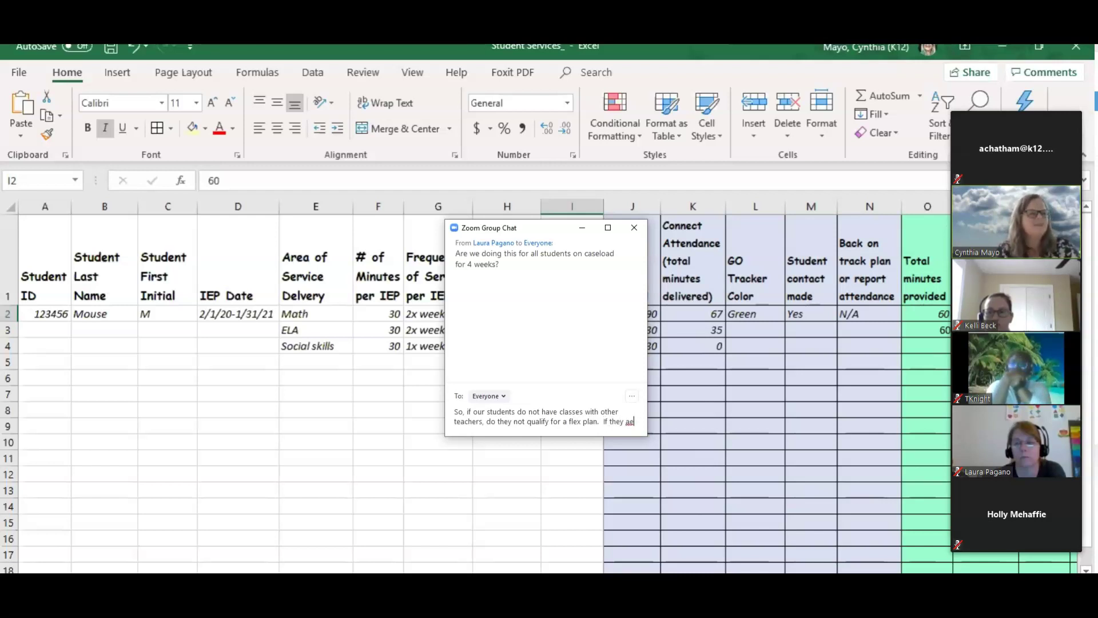
{"action": "type", "text": "r on flex do they"}
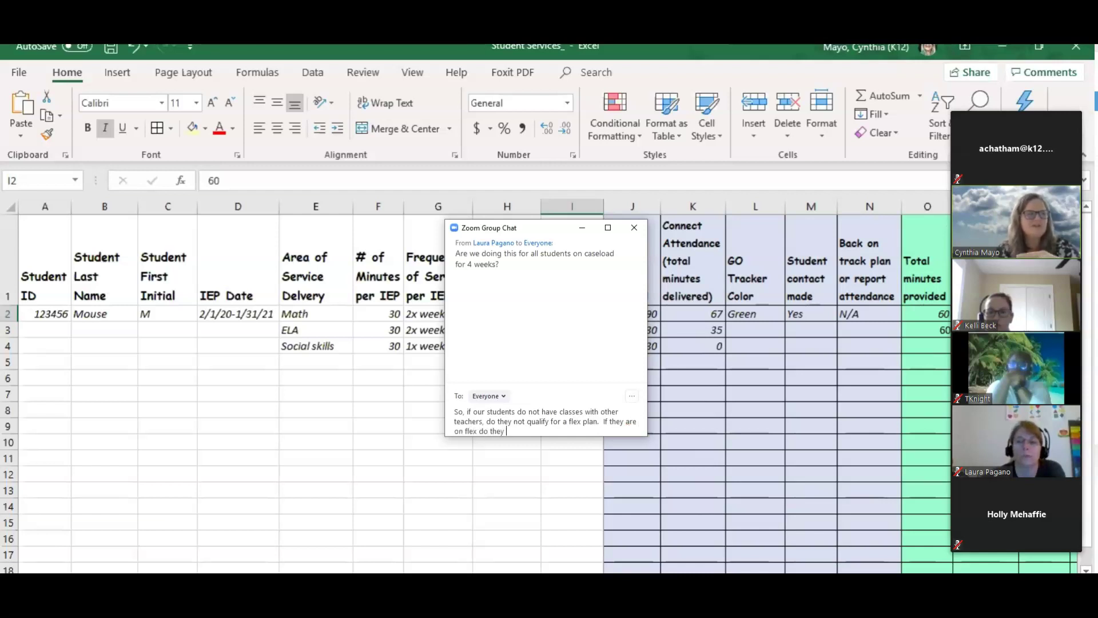
{"action": "key", "text": "BackSpace"}
{"action": "key", "text": "BackSpace"}
{"action": "key", "text": "BackSpace"}
{"action": "key", "text": "BackSpace"}
{"action": "key", "text": "BackSpace"}
{"action": "key", "text": "BackSpace"}
{"action": "type", "text": "es tha"}
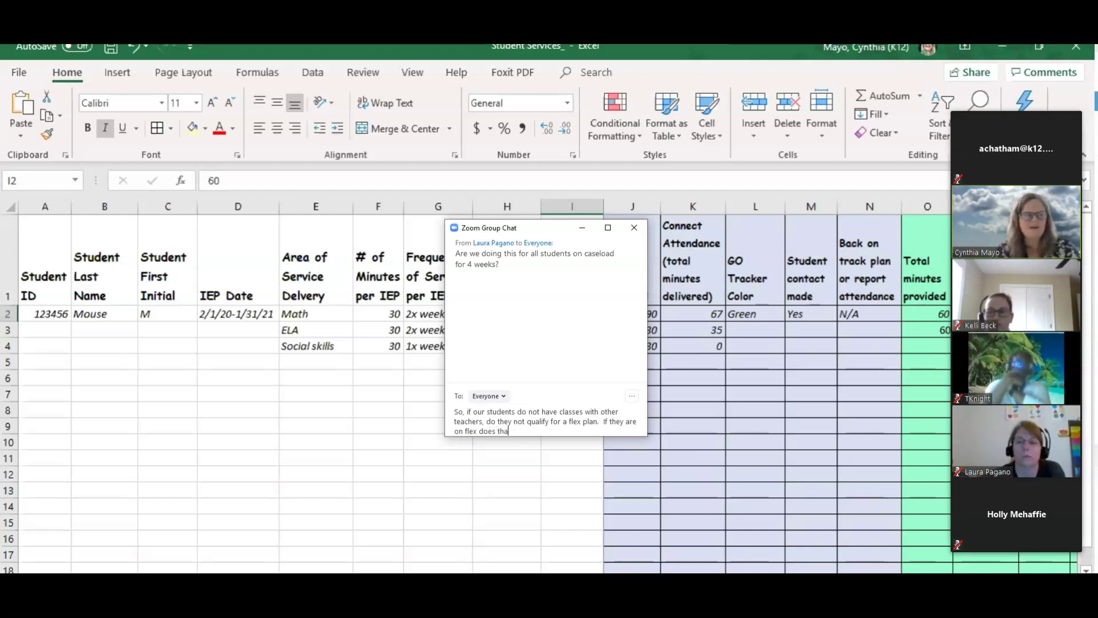
{"action": "type", "text": "t not count towrad"}
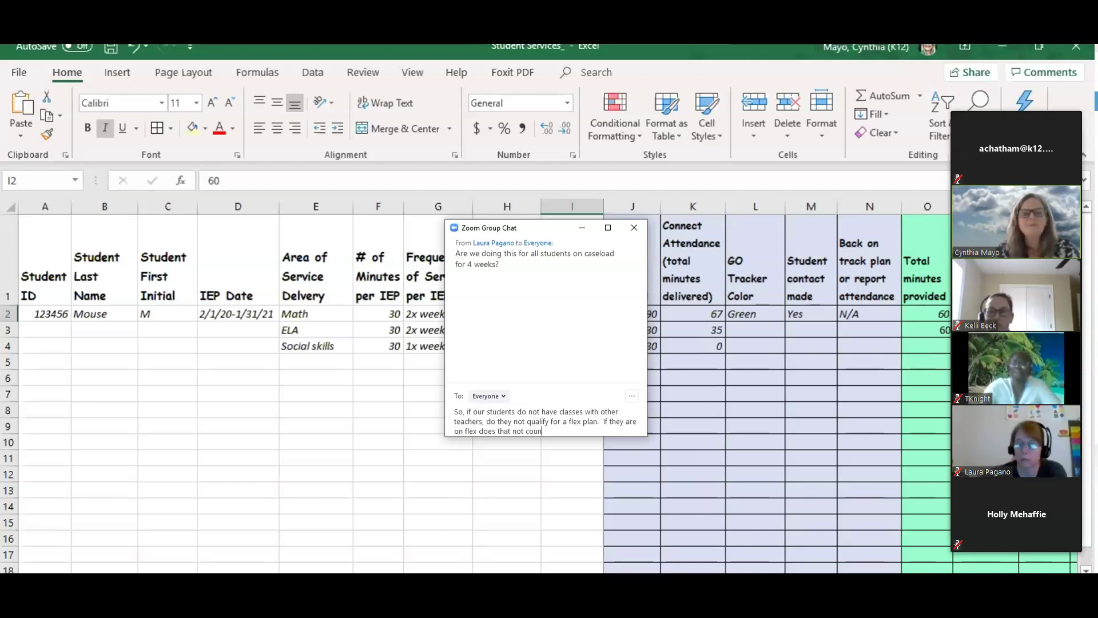
{"action": "key", "text": "BackSpace"}
{"action": "key", "text": "BackSpace"}
{"action": "key", "text": "BackSpace"}
{"action": "type", "text": "ards "}
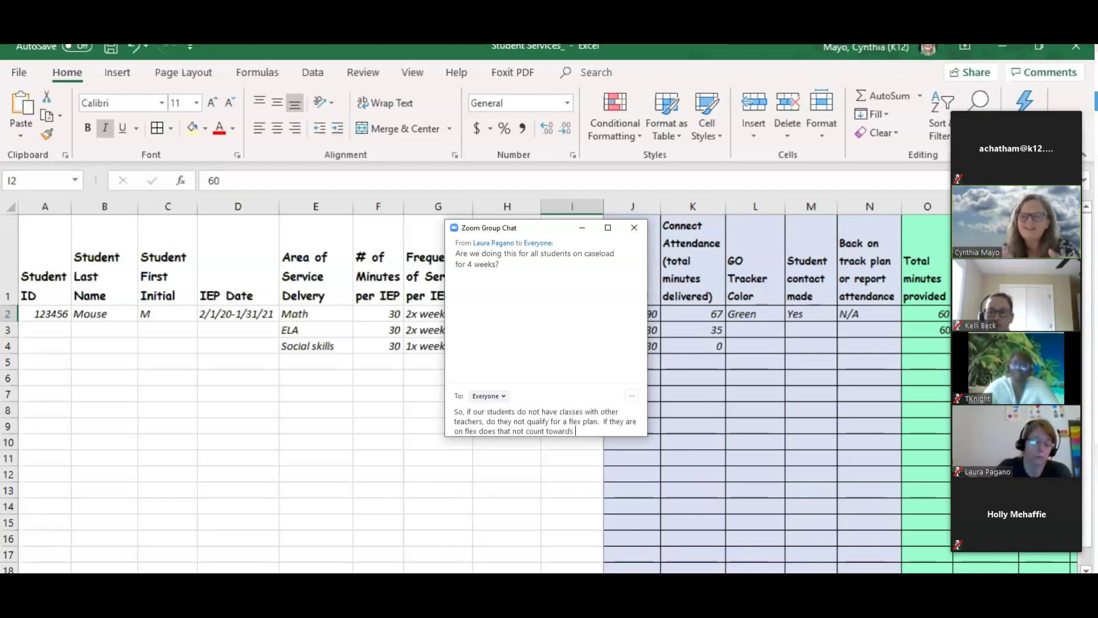
{"action": "type", "text": "our smal"}
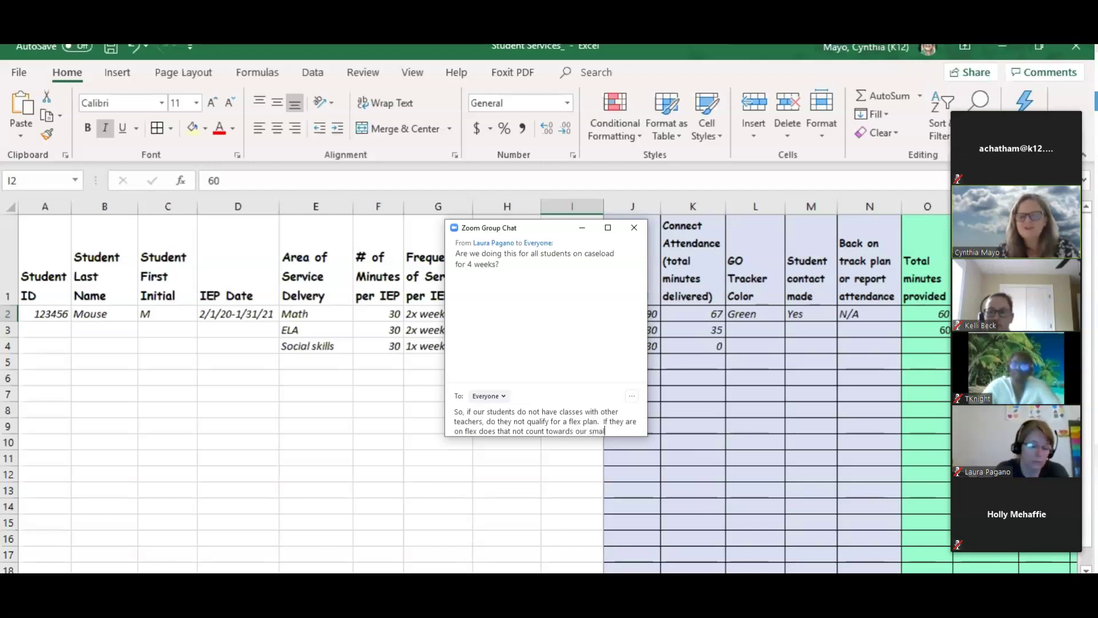
{"action": "type", "text": "l groups?"}
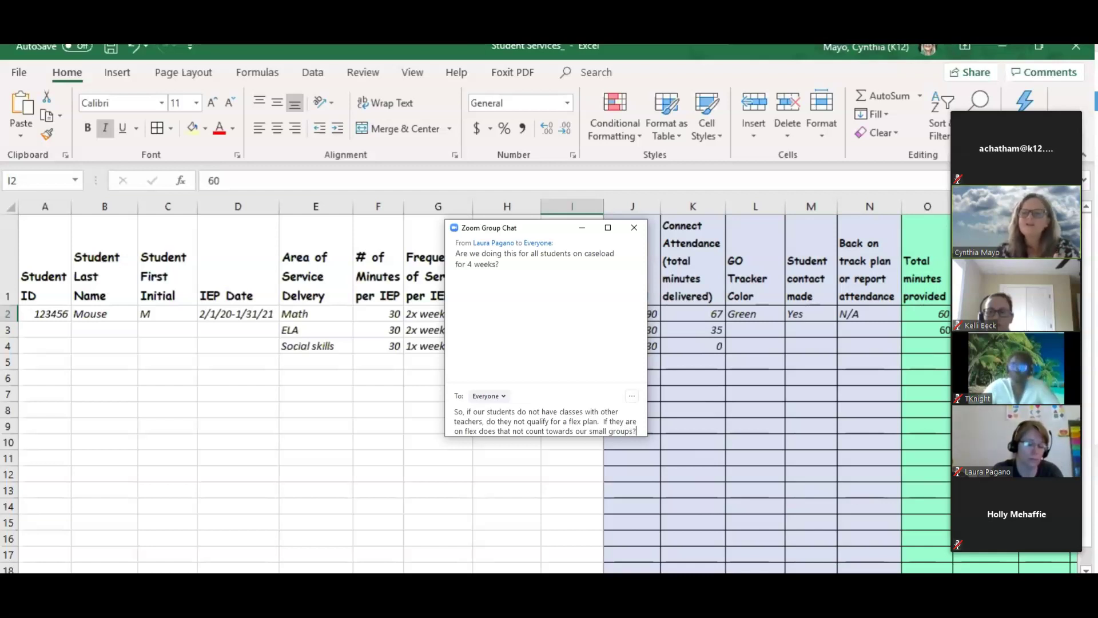
{"action": "key", "text": "Return"}
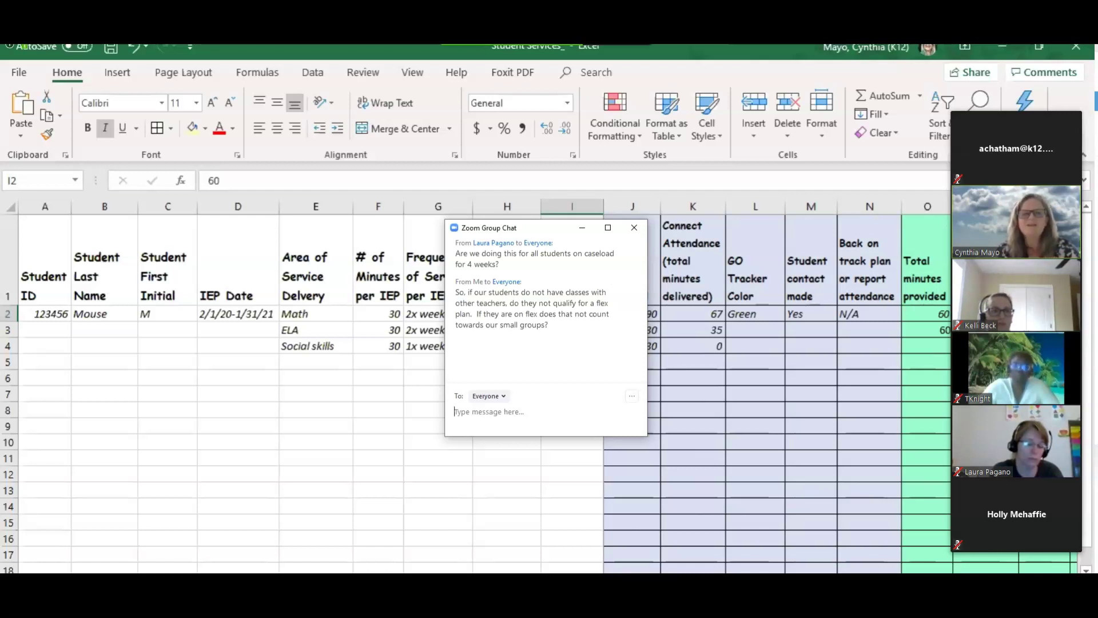
{"action": "left_click", "coordinate": [583, 228]}
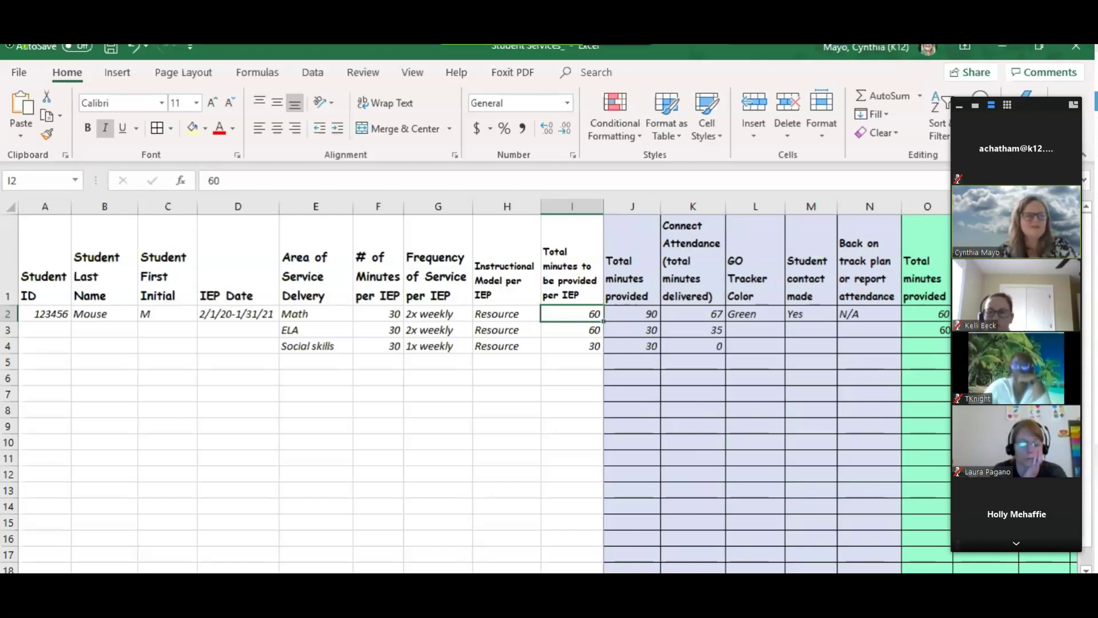
- Reopen the group chat and send everyone "Also, if the class is with just us, do we put resource room"
{"action": "key", "text": "alt+h"}
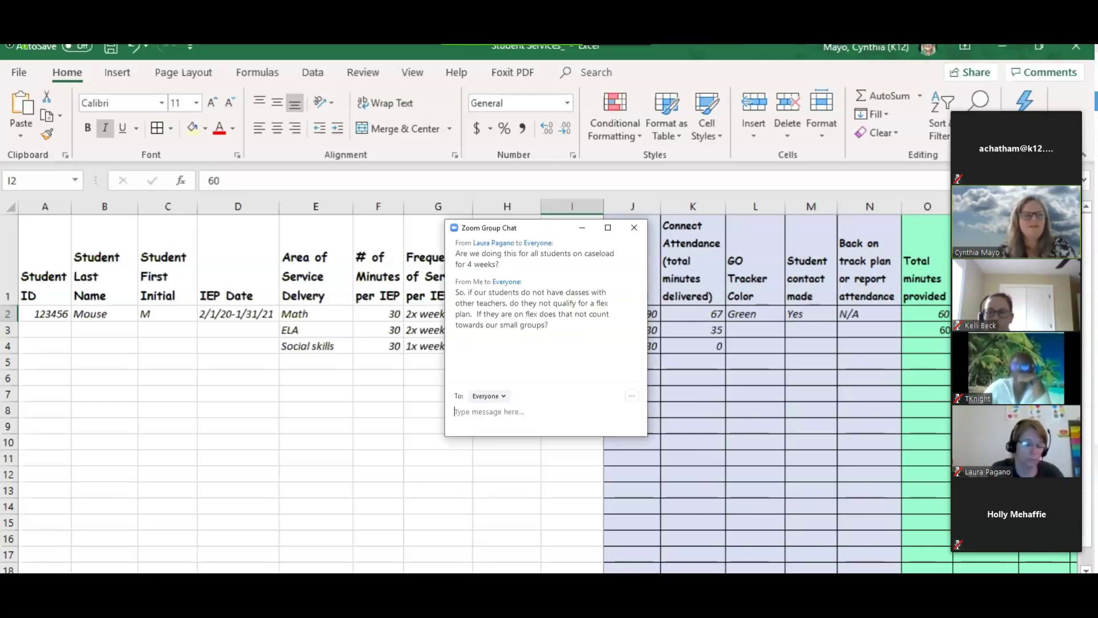
{"action": "type", "text": "Also, if the "}
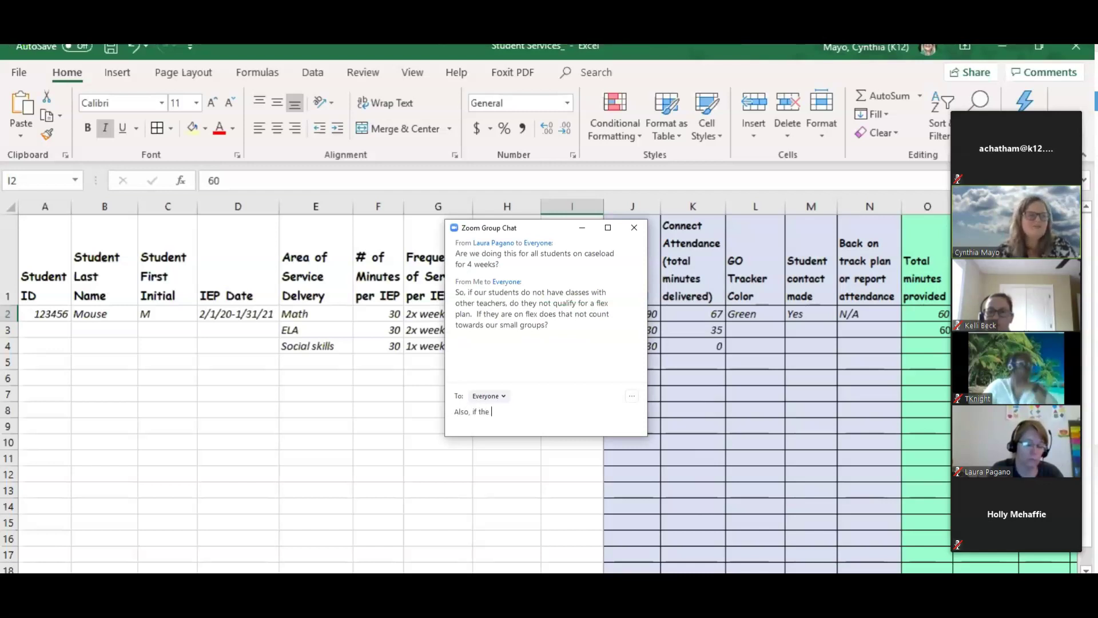
{"action": "type", "text": "class is w"}
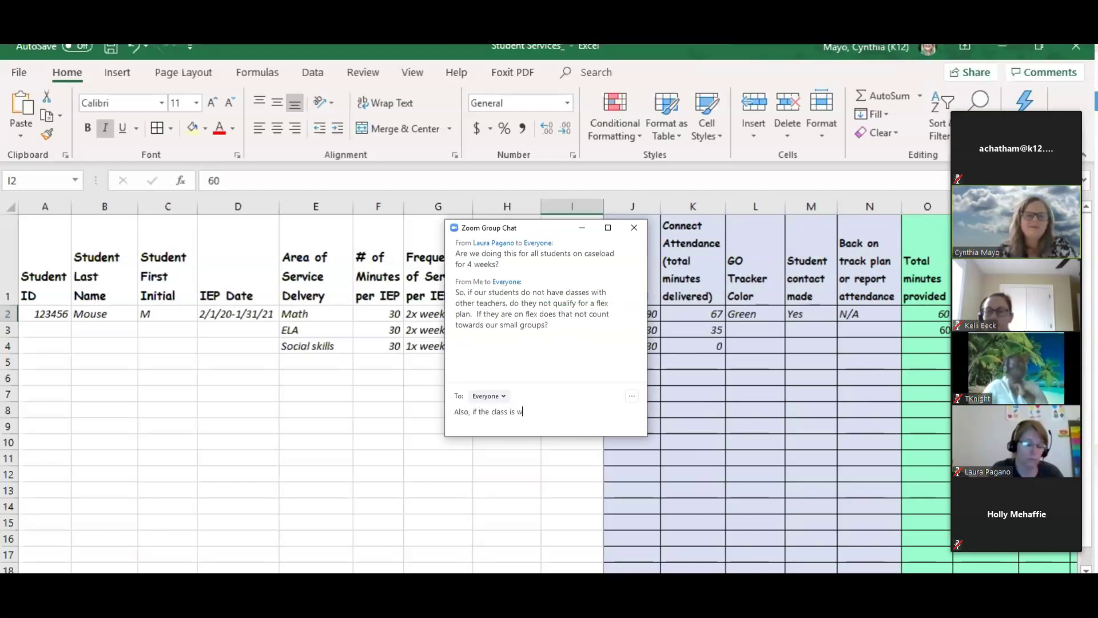
{"action": "type", "text": "ith just"}
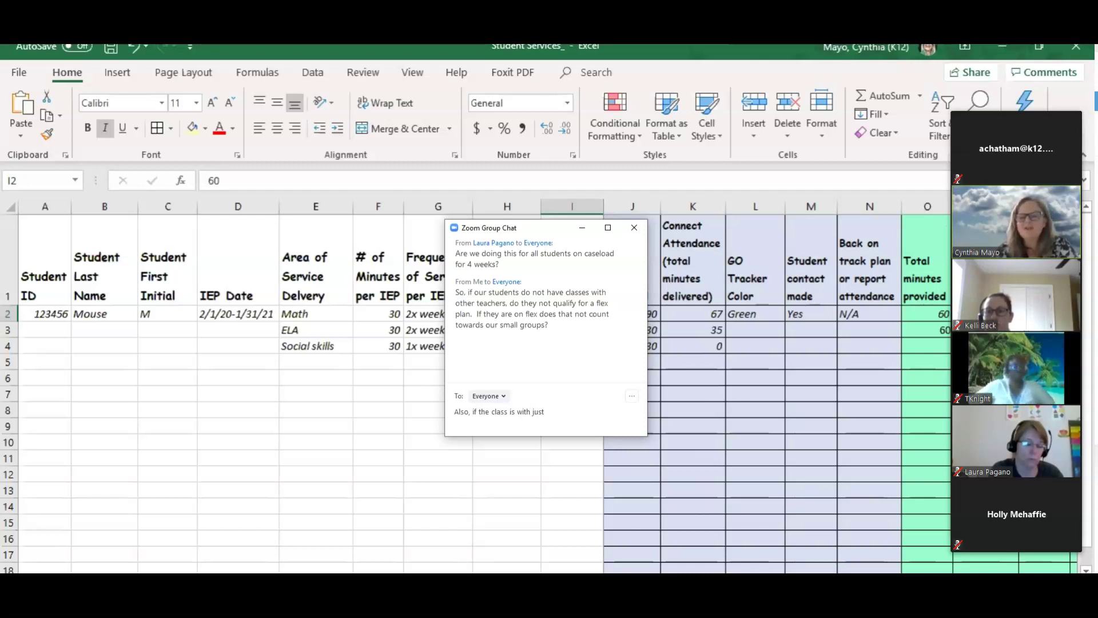
{"action": "type", "text": " us, do we "}
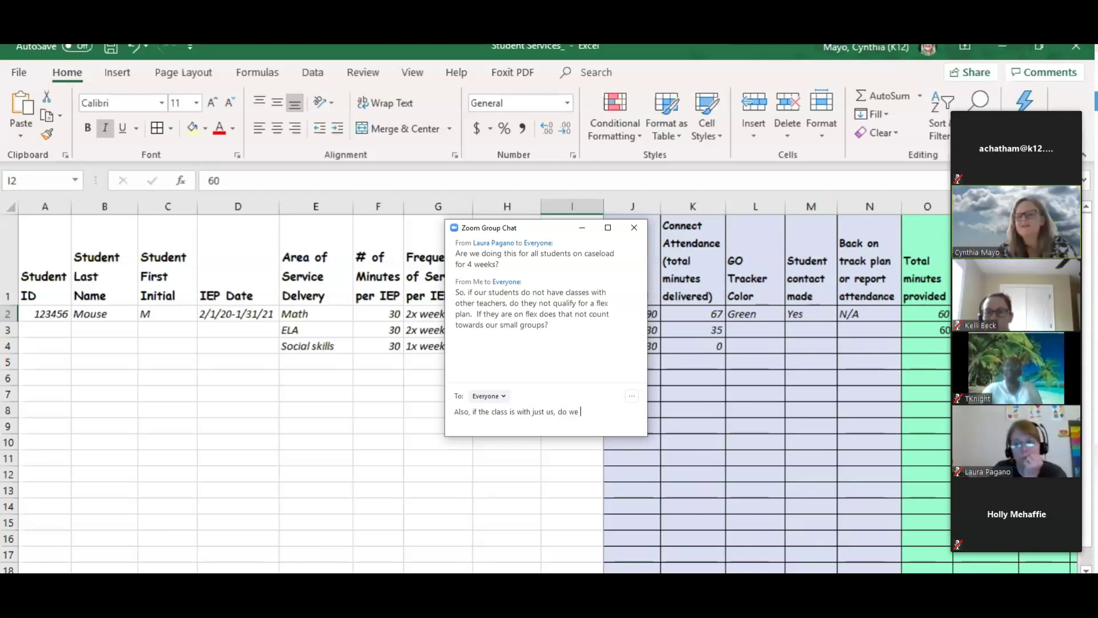
{"action": "type", "text": "put resource room"}
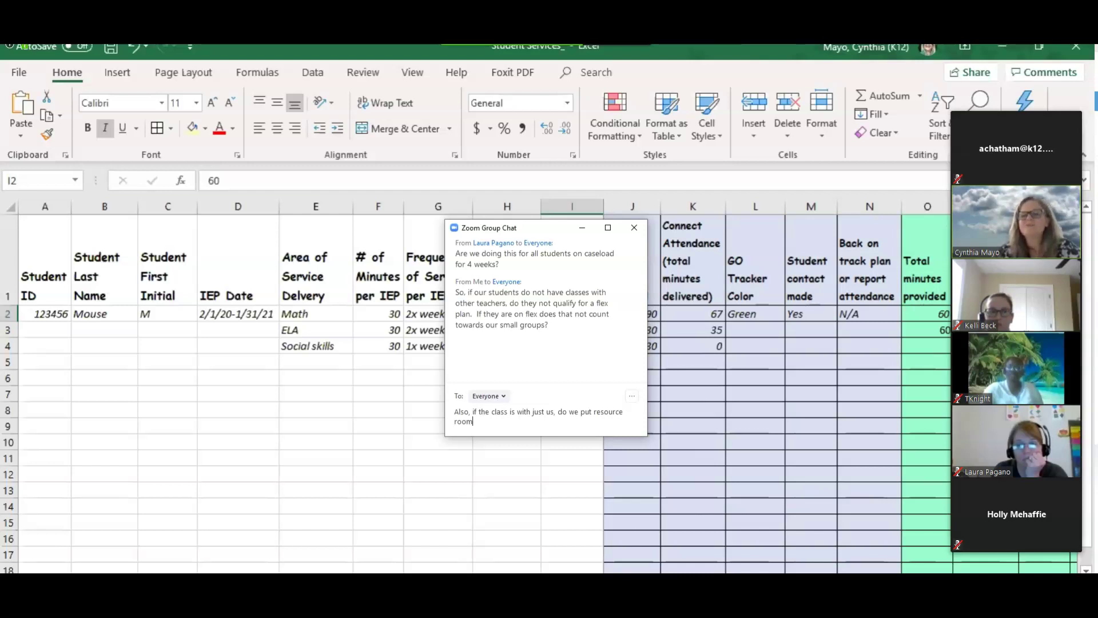
{"action": "key", "text": "Return"}
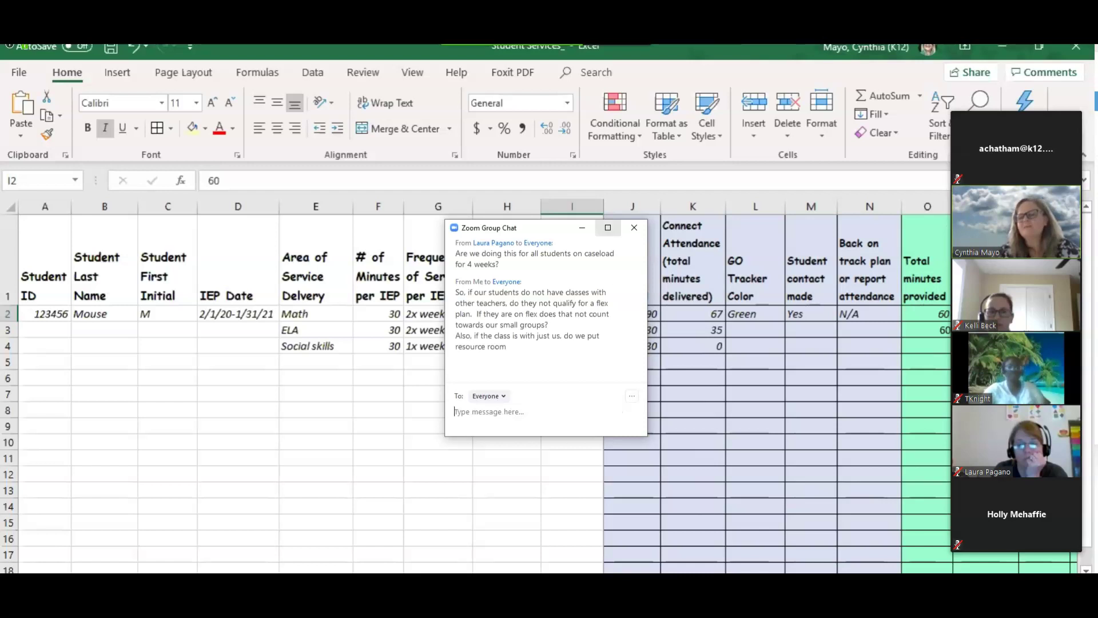
- Minimize the group chat and select the Math total minutes provided in cell J2
{"action": "left_click", "coordinate": [581, 227]}
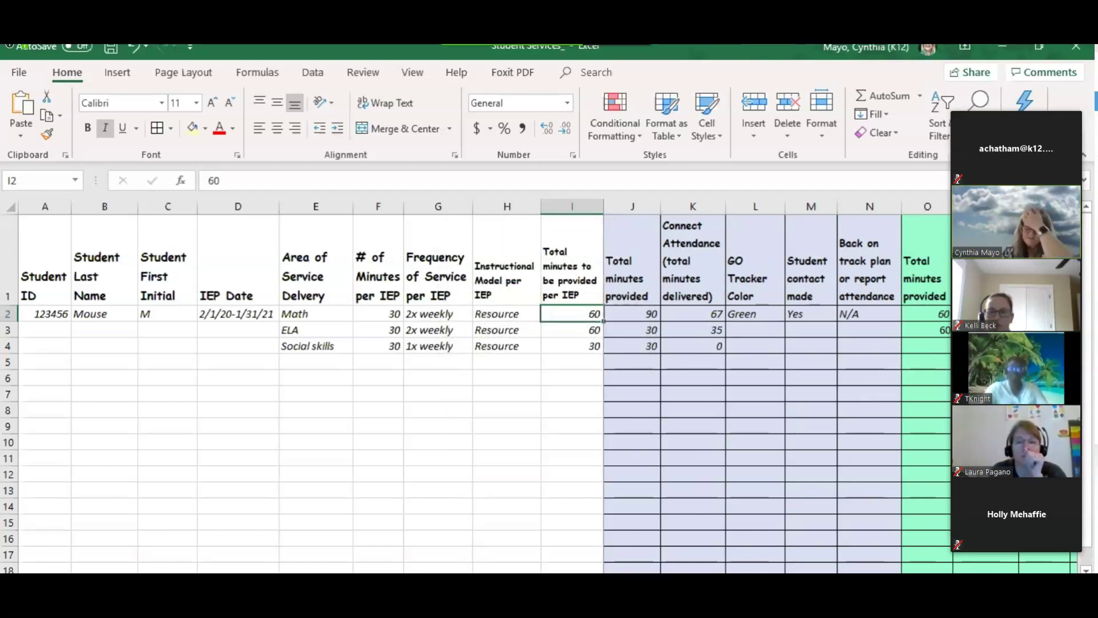
{"action": "left_click", "coordinate": [632, 315]}
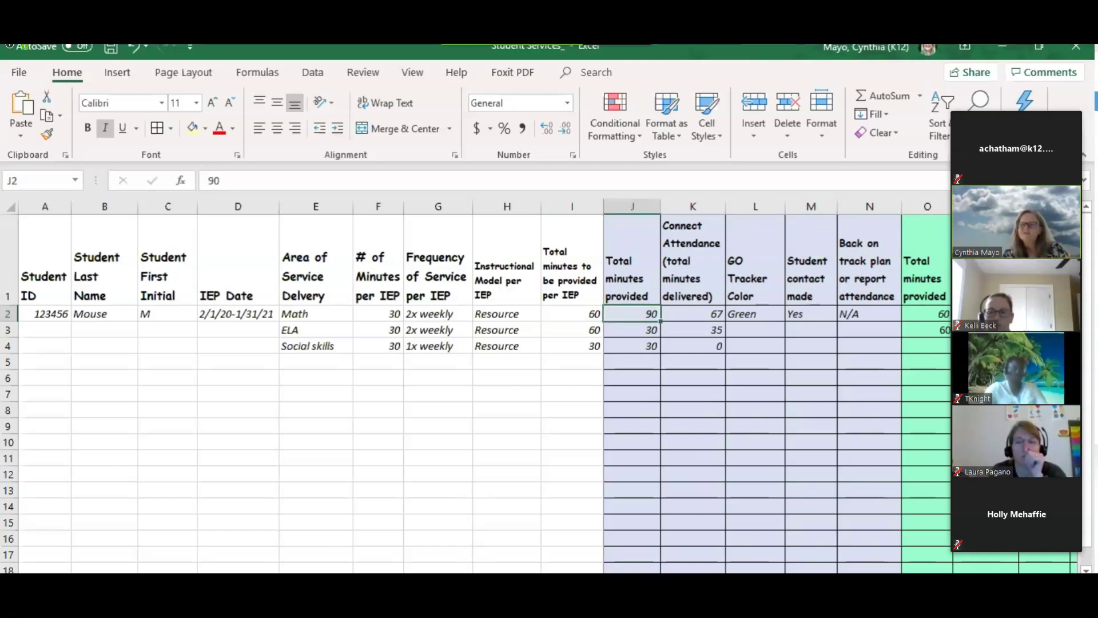
- Move from the Math Connect attendance cell K2 to the ALVA 19-20 Service Delivery Guided Self Assessment workbook and select cell V16
{"action": "left_click", "coordinate": [692, 314]}
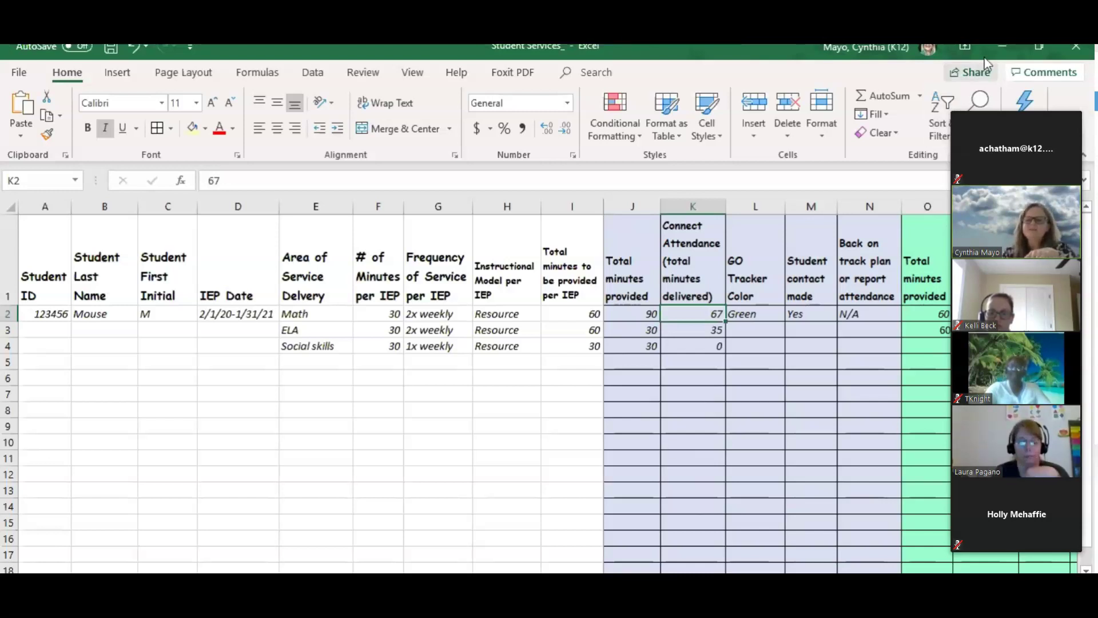
{"action": "left_click", "coordinate": [373, 519]}
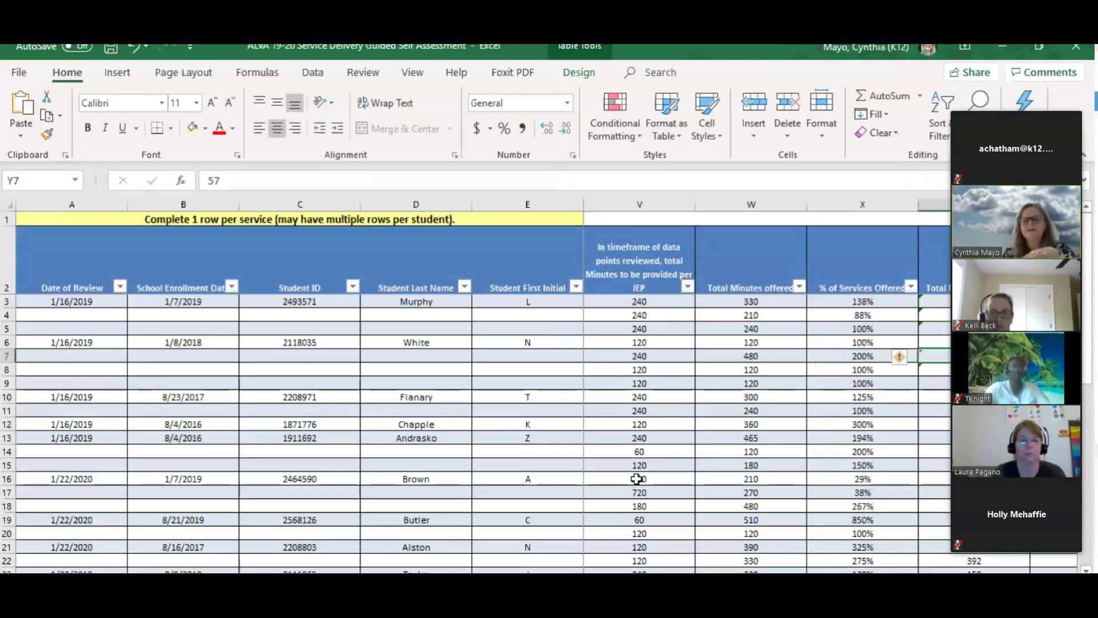
{"action": "left_click", "coordinate": [636, 479]}
- Examine the service minutes per IEP in column J for the ELA, Math and Science services in rows 16 to 18
{"action": "key", "text": "Left"}
{"action": "key", "text": "Left"}
{"action": "key", "text": "Left"}
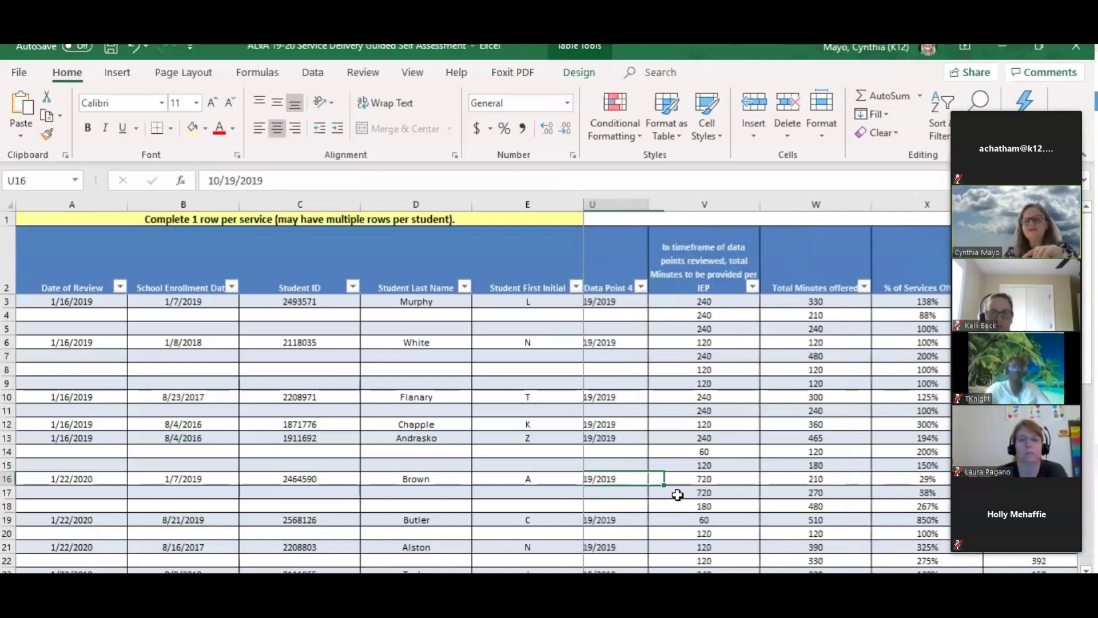
{"action": "key", "text": "Left"}
{"action": "key", "text": "Left"}
{"action": "key", "text": "Left"}
{"action": "key", "text": "Left"}
{"action": "key", "text": "Left"}
{"action": "key", "text": "Left"}
{"action": "key", "text": "Left"}
{"action": "key", "text": "Left"}
{"action": "key", "text": "Left"}
{"action": "key", "text": "Left"}
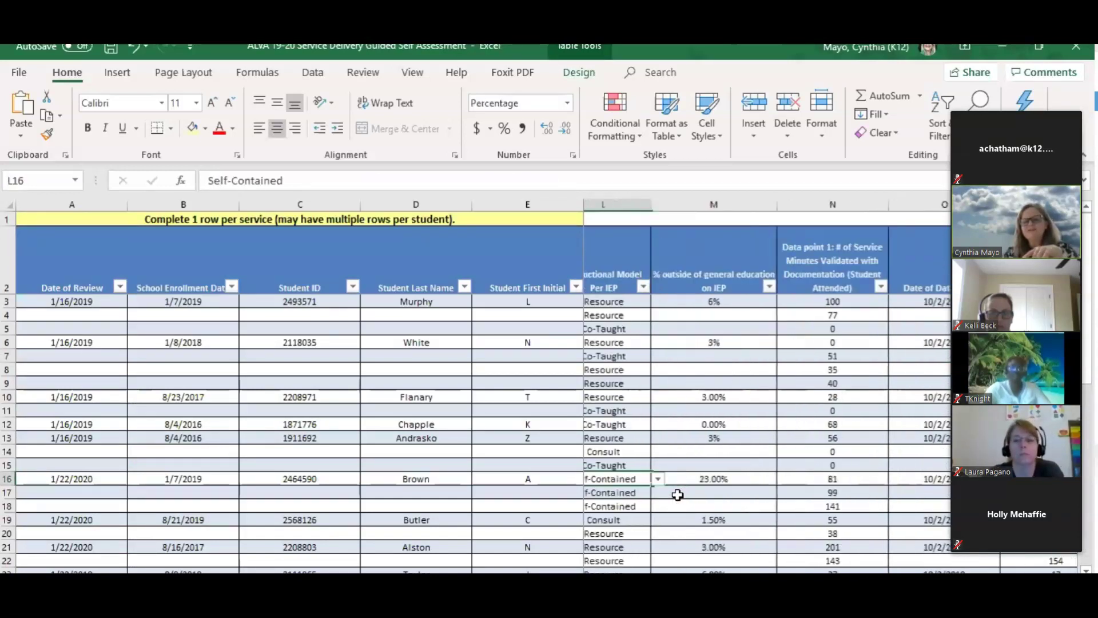
{"action": "key", "text": "Right"}
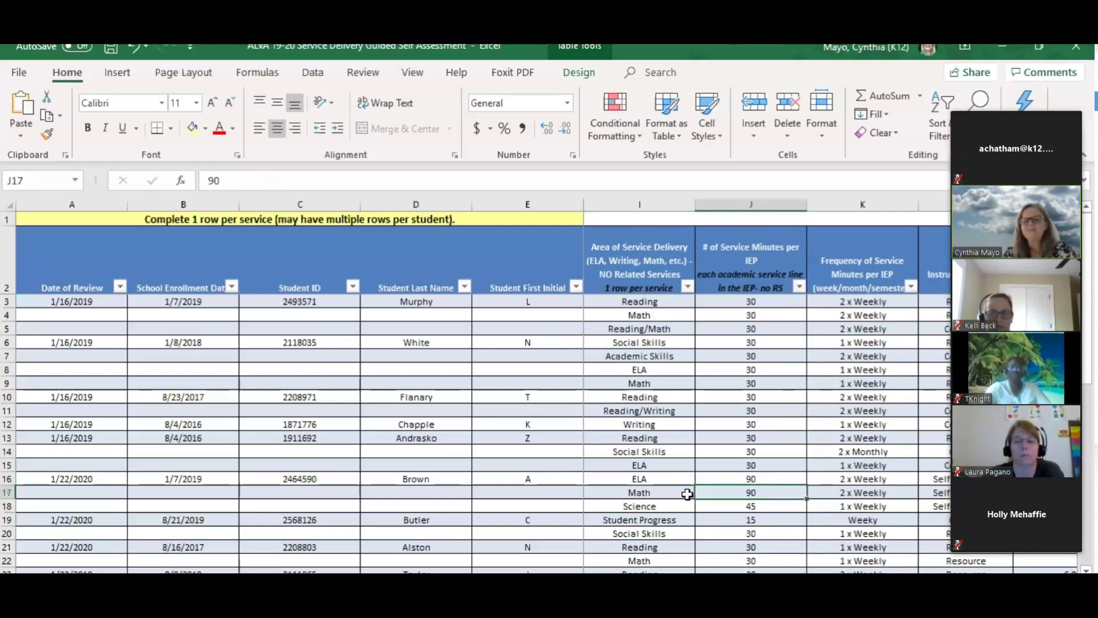
{"action": "left_click", "coordinate": [765, 493]}
{"action": "left_click", "coordinate": [781, 505]}
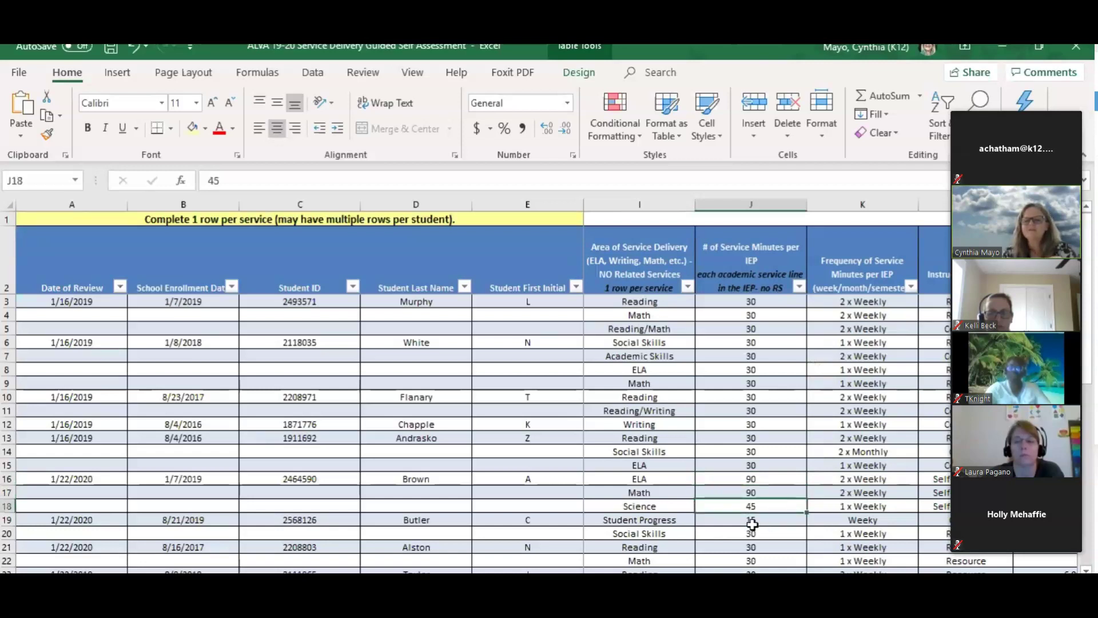
- Examine the Science service in row 18 across its data points, minutes offered, minutes delivered and percentage columns up to column AB
{"action": "key", "text": "Right"}
{"action": "key", "text": "Right"}
{"action": "key", "text": "Right"}
{"action": "key", "text": "Right"}
{"action": "key", "text": "Right"}
{"action": "key", "text": "Right"}
{"action": "key", "text": "Right"}
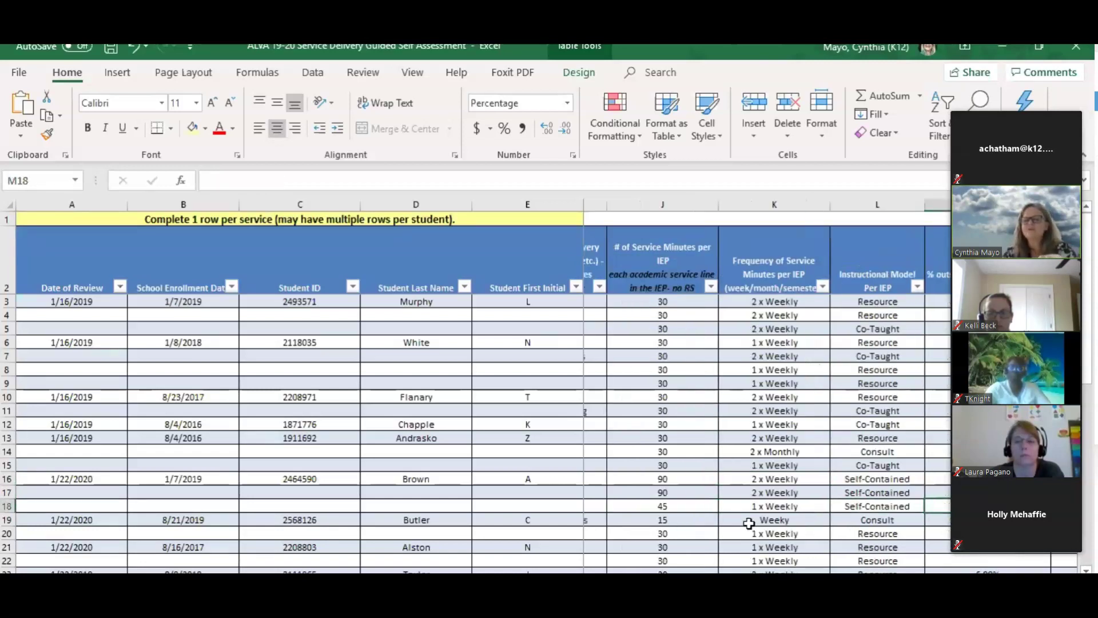
{"action": "key", "text": "Right"}
{"action": "key", "text": "Right"}
{"action": "key", "text": "Right"}
{"action": "key", "text": "Right"}
{"action": "key", "text": "Right"}
{"action": "key", "text": "Right"}
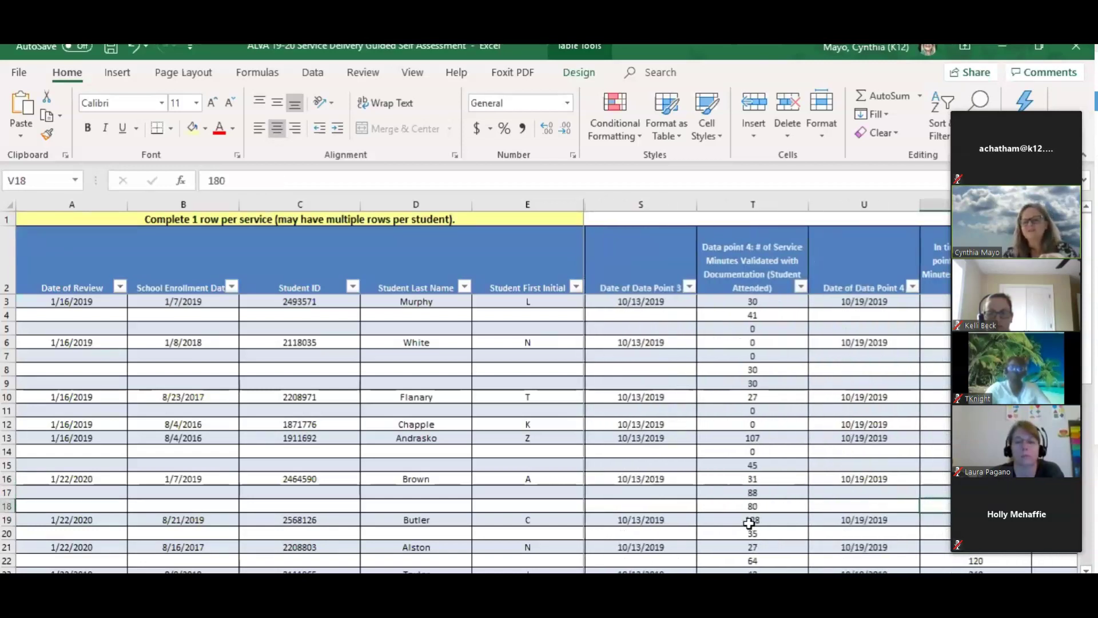
{"action": "key", "text": "Right"}
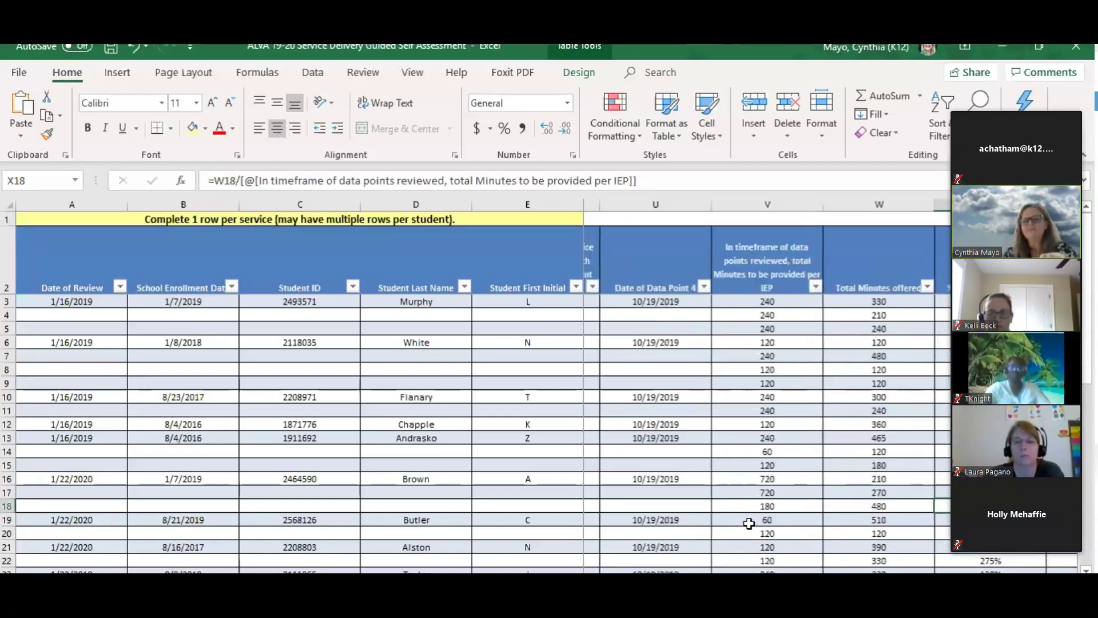
{"action": "key", "text": "Right"}
{"action": "key", "text": "Right"}
{"action": "key", "text": "Right"}
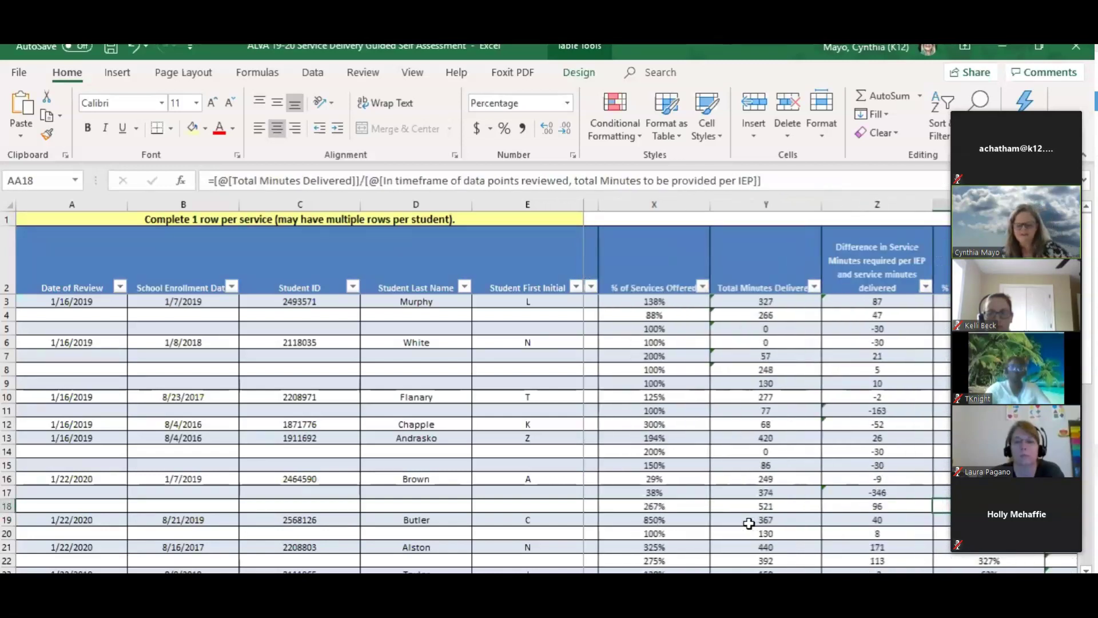
{"action": "key", "text": "Right"}
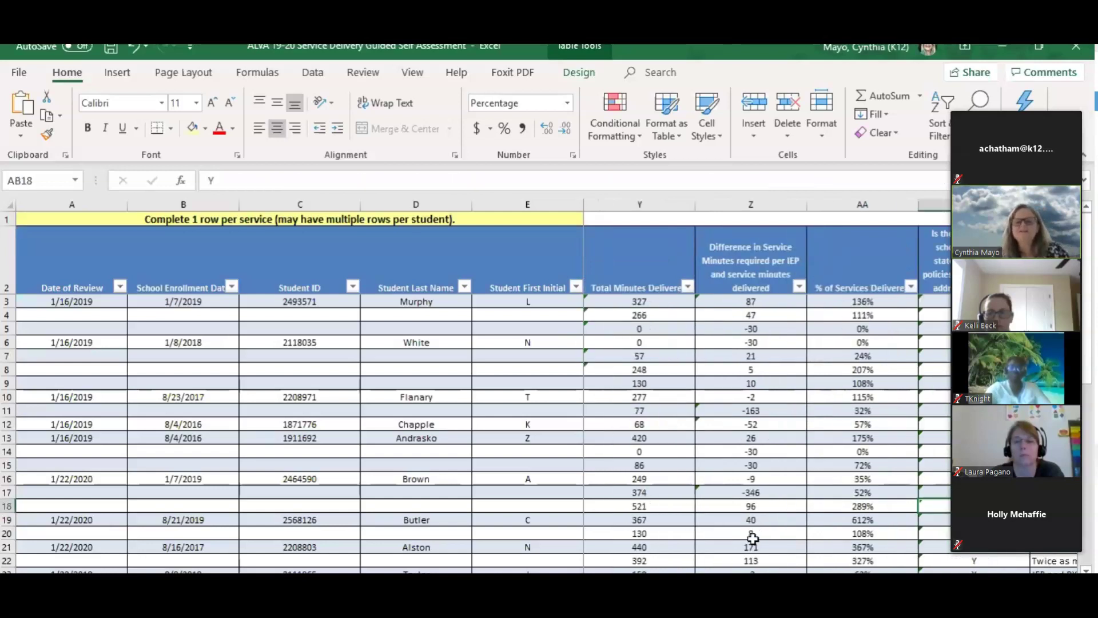
- Return to column V and inspect the total minutes to be provided per IEP in rows 16 to 18
{"action": "key", "text": "Left"}
{"action": "key", "text": "Left"}
{"action": "key", "text": "Left"}
{"action": "key", "text": "Left"}
{"action": "key", "text": "Left"}
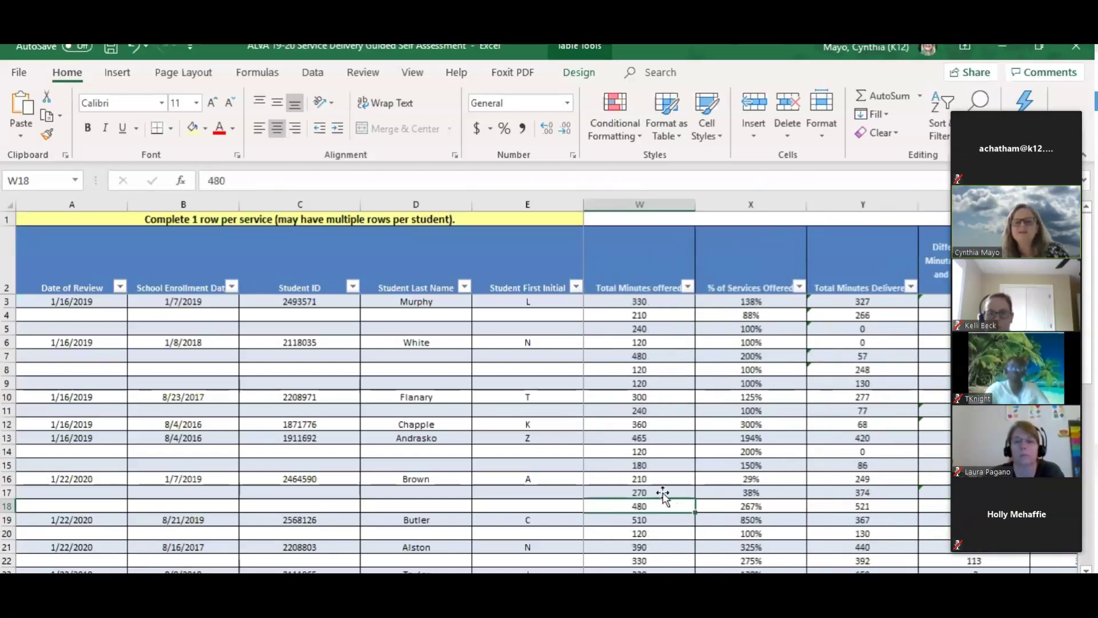
{"action": "key", "text": "Left"}
{"action": "left_click", "coordinate": [659, 482]}
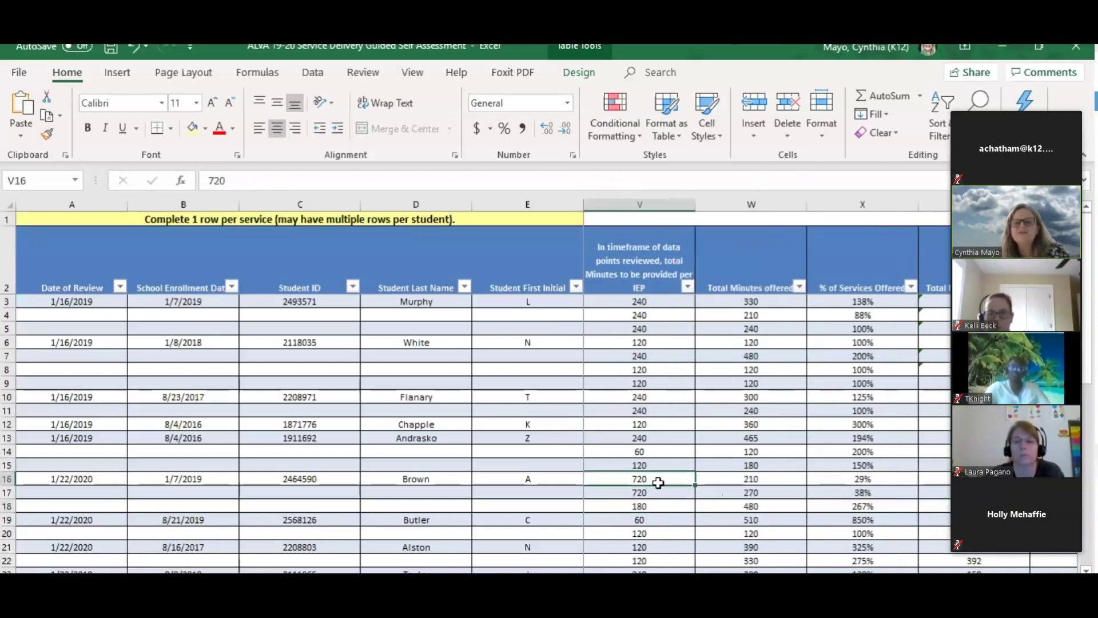
{"action": "left_click", "coordinate": [662, 492]}
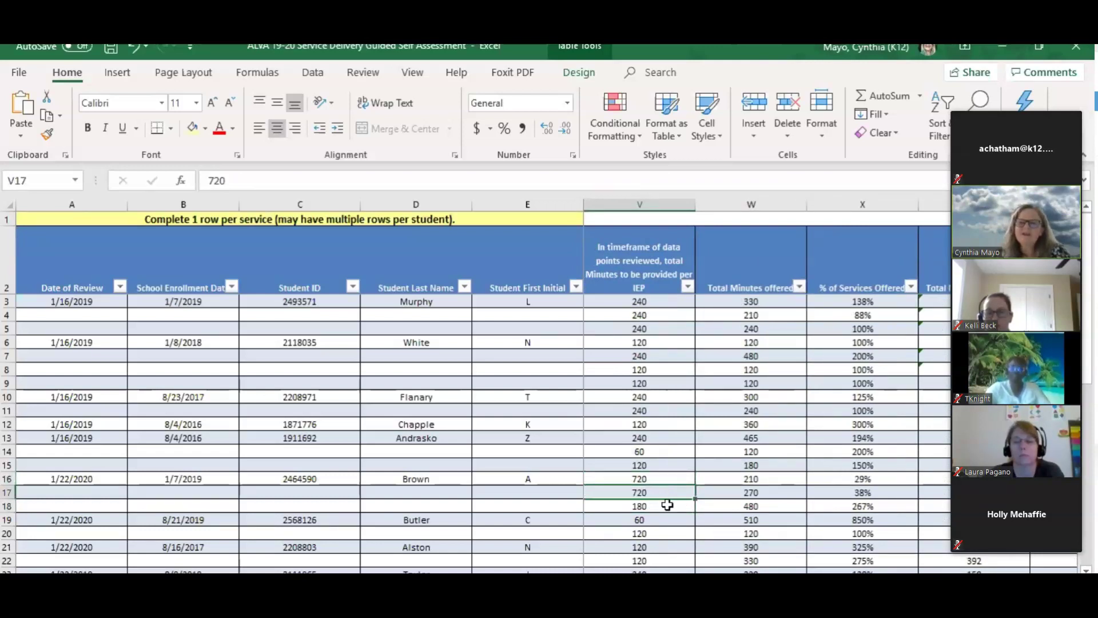
{"action": "left_click", "coordinate": [662, 507]}
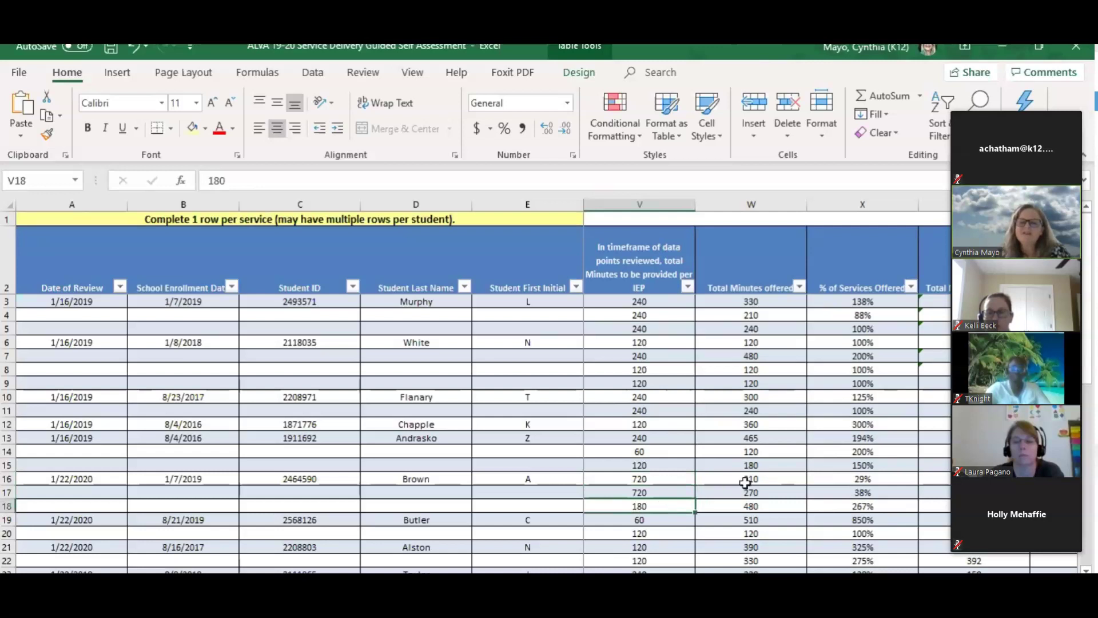
- Inspect the total minutes offered in cells W16 to W18, ending on the Math service in W17
{"action": "left_click", "coordinate": [772, 482]}
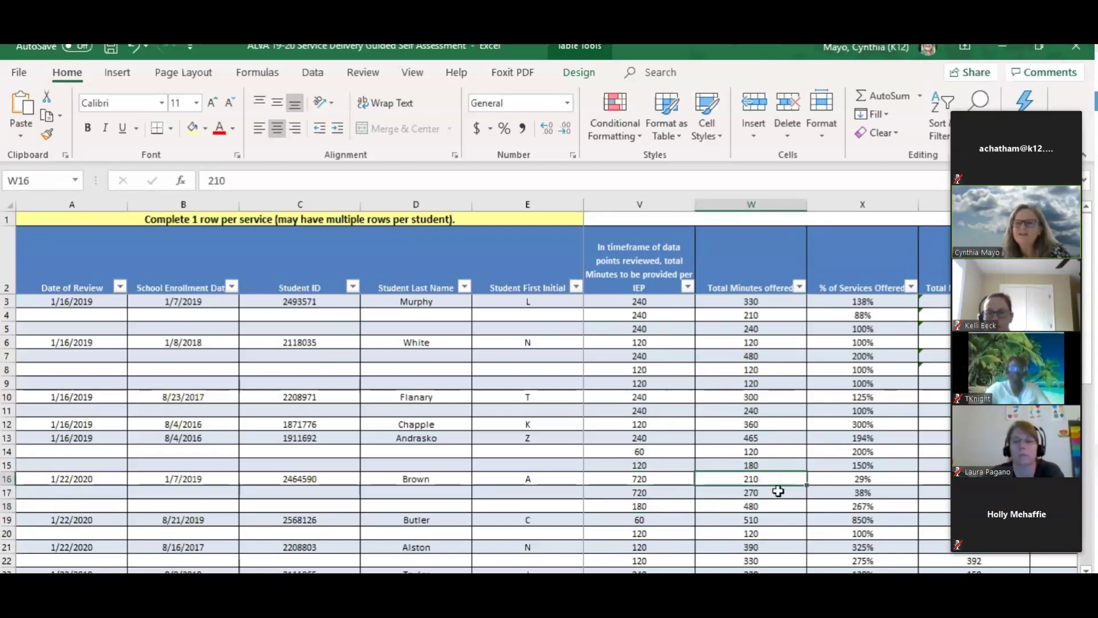
{"action": "left_click", "coordinate": [775, 500]}
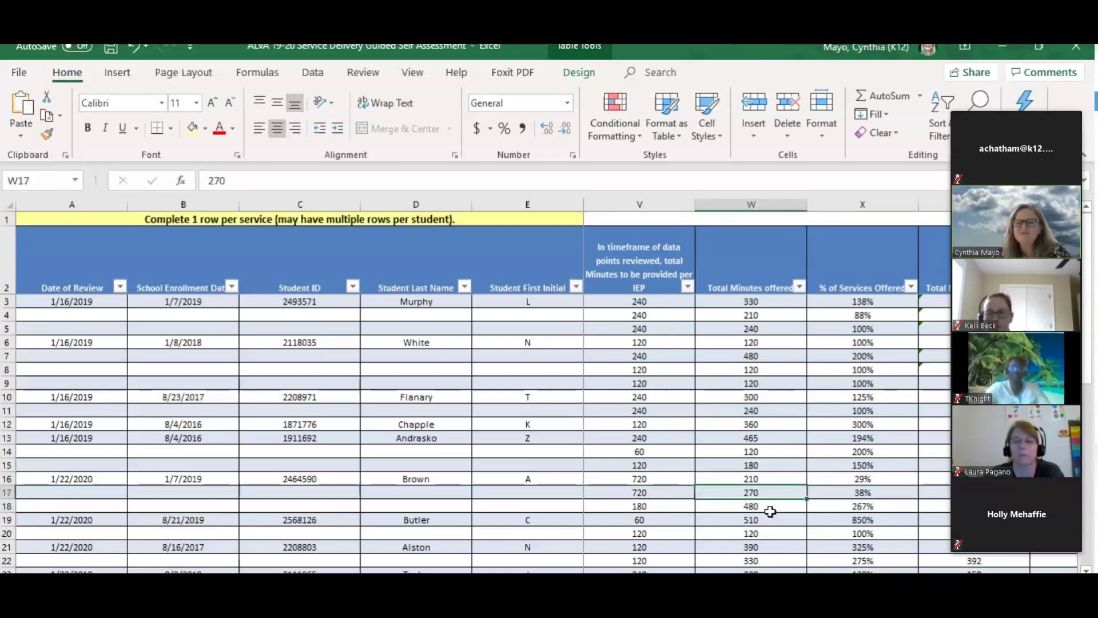
{"action": "left_click", "coordinate": [770, 506]}
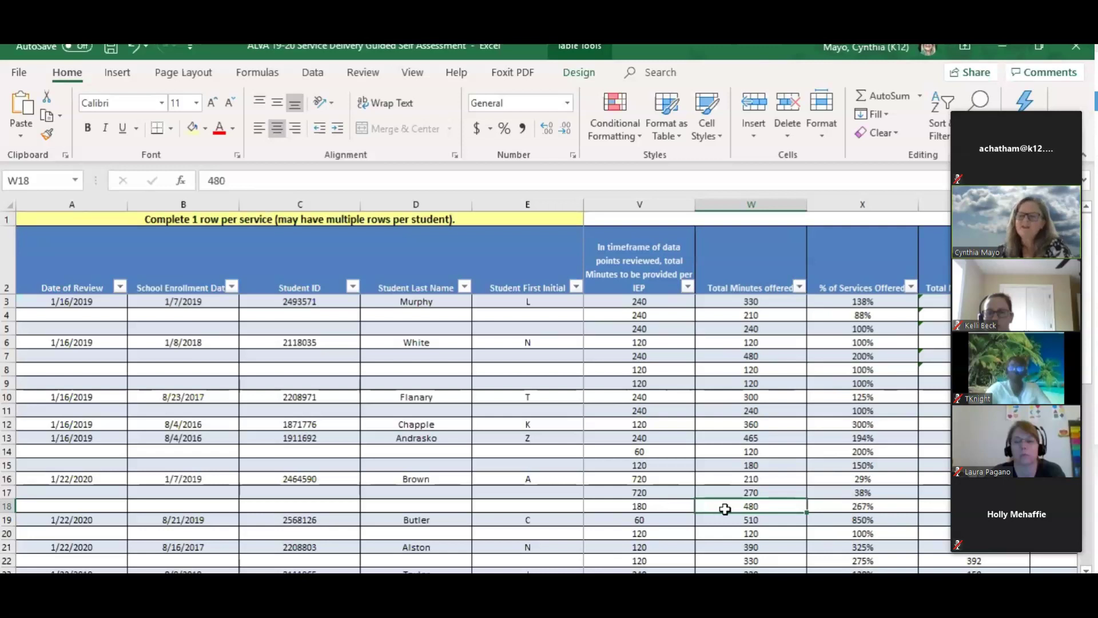
{"action": "left_click", "coordinate": [733, 490]}
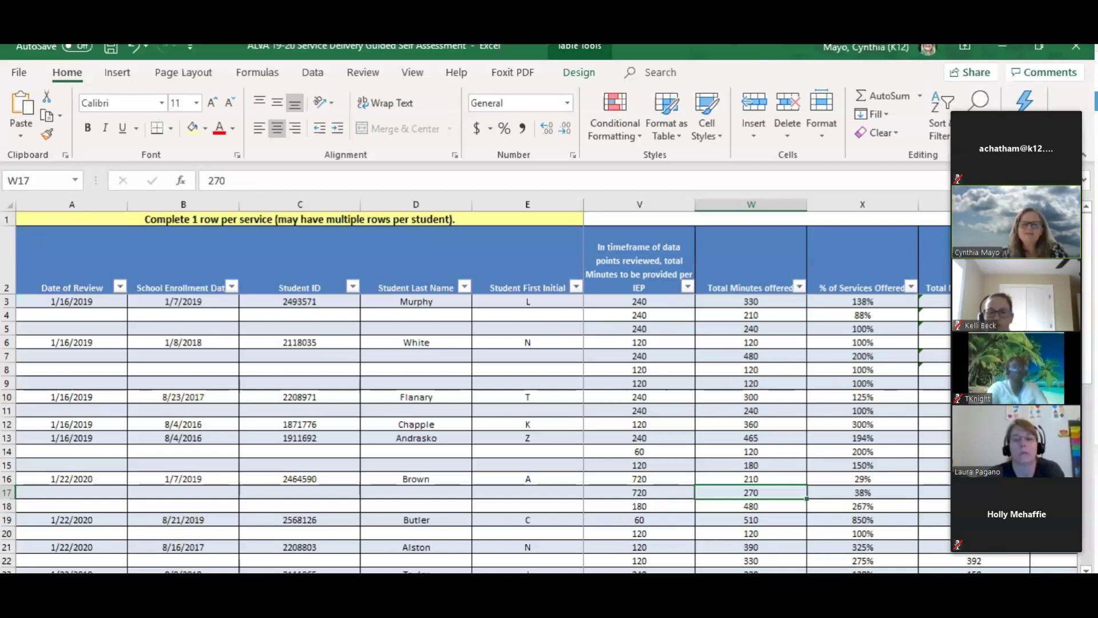
- Show the Summary sheet and inspect the outcomes for percentage of services offered, minutes to be provided per IEPs and minutes offered
{"action": "key", "text": "ctrl+Page_Up"}
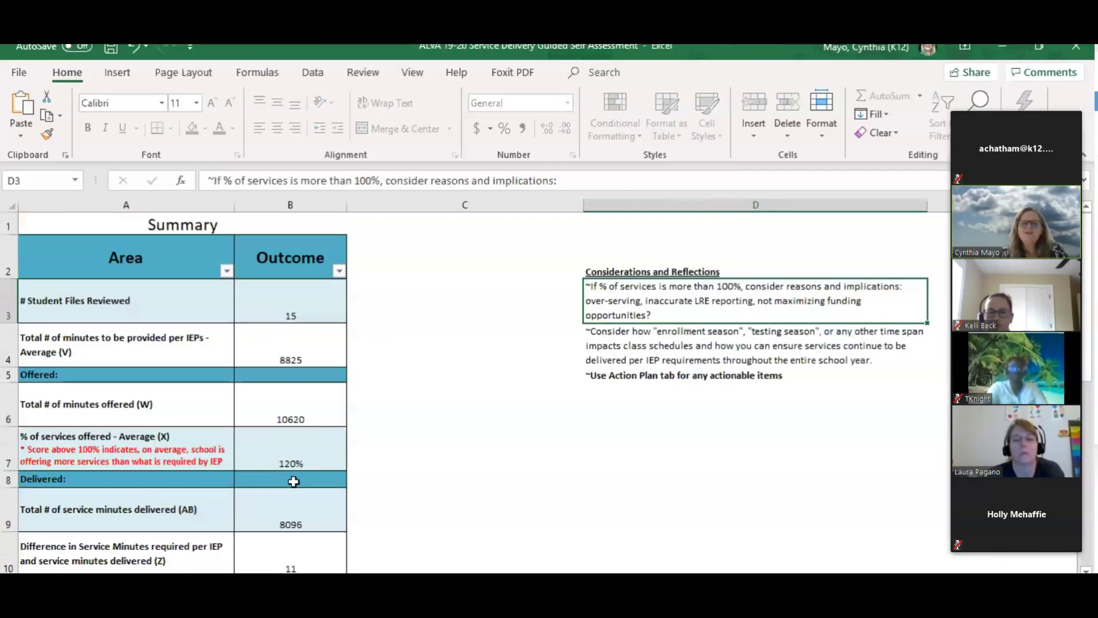
{"action": "left_click", "coordinate": [319, 454]}
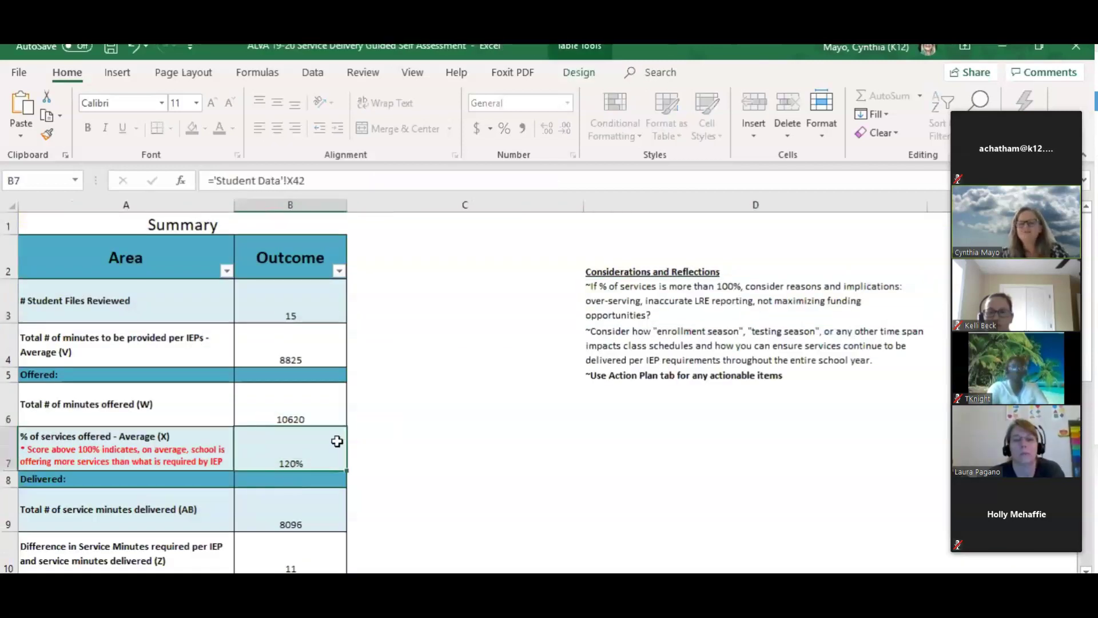
{"action": "left_click", "coordinate": [313, 354]}
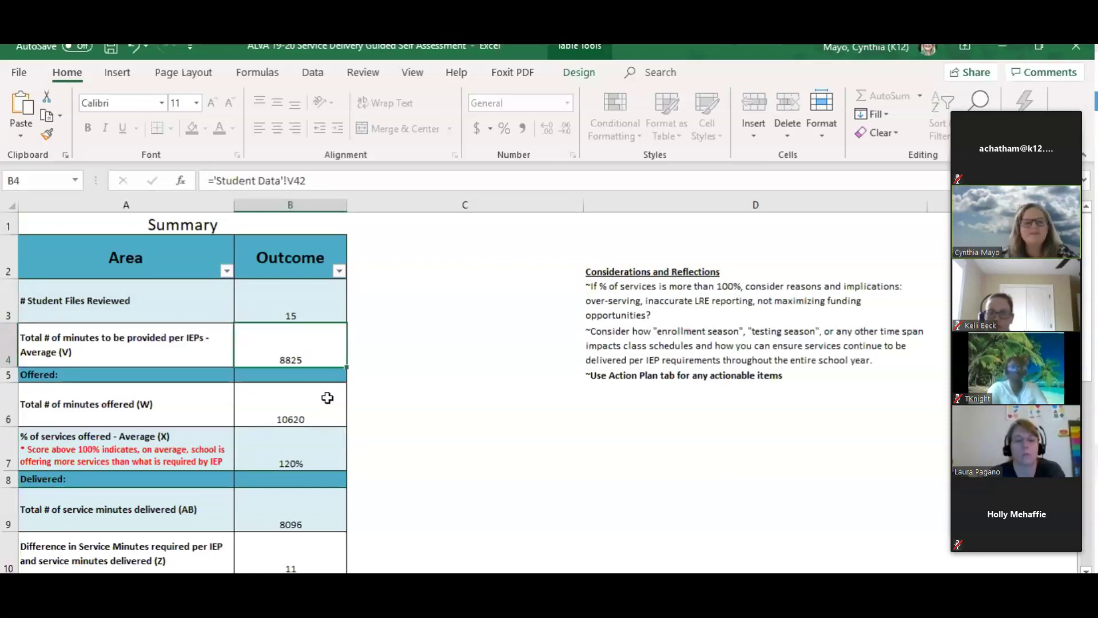
{"action": "left_click", "coordinate": [317, 422]}
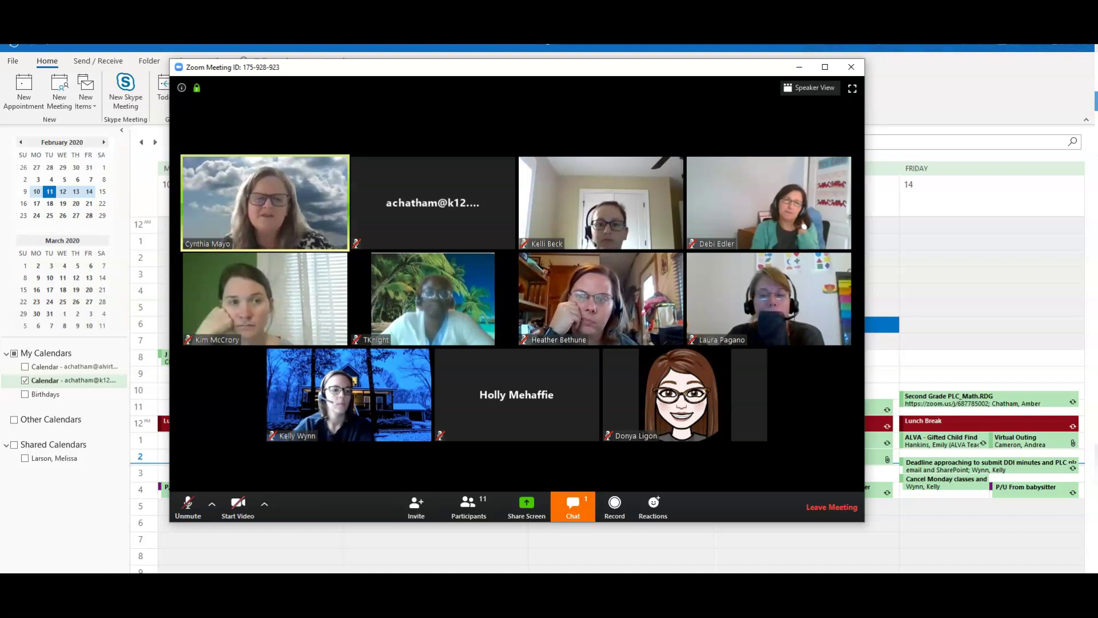
- Open the meeting's group chat and send everyone the message "I have two"
{"action": "left_click", "coordinate": [572, 503]}
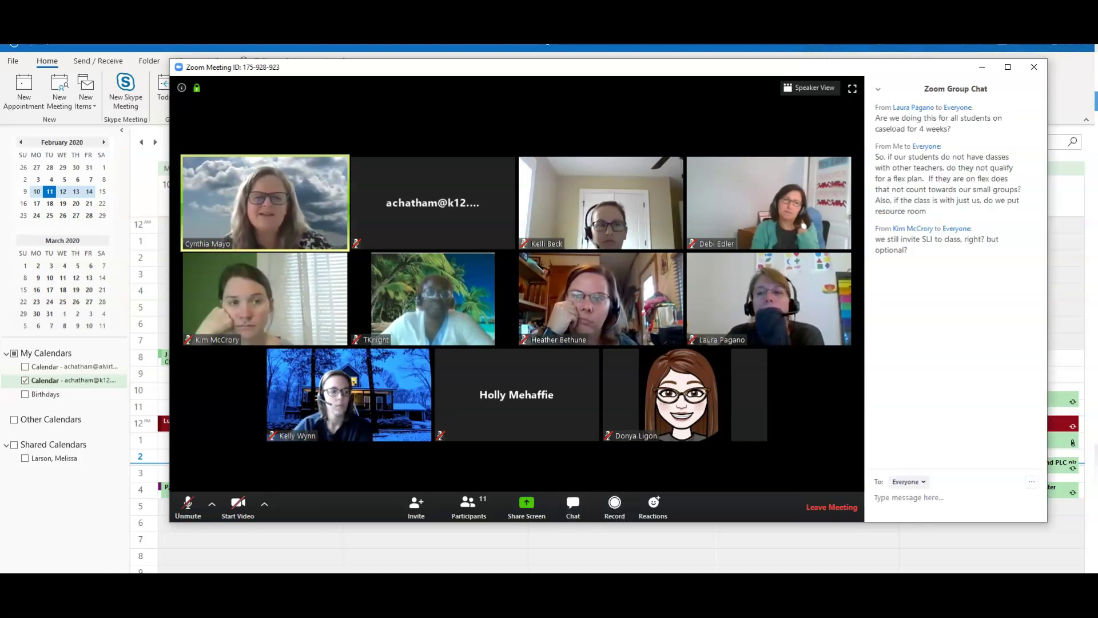
{"action": "type", "text": "I have two"}
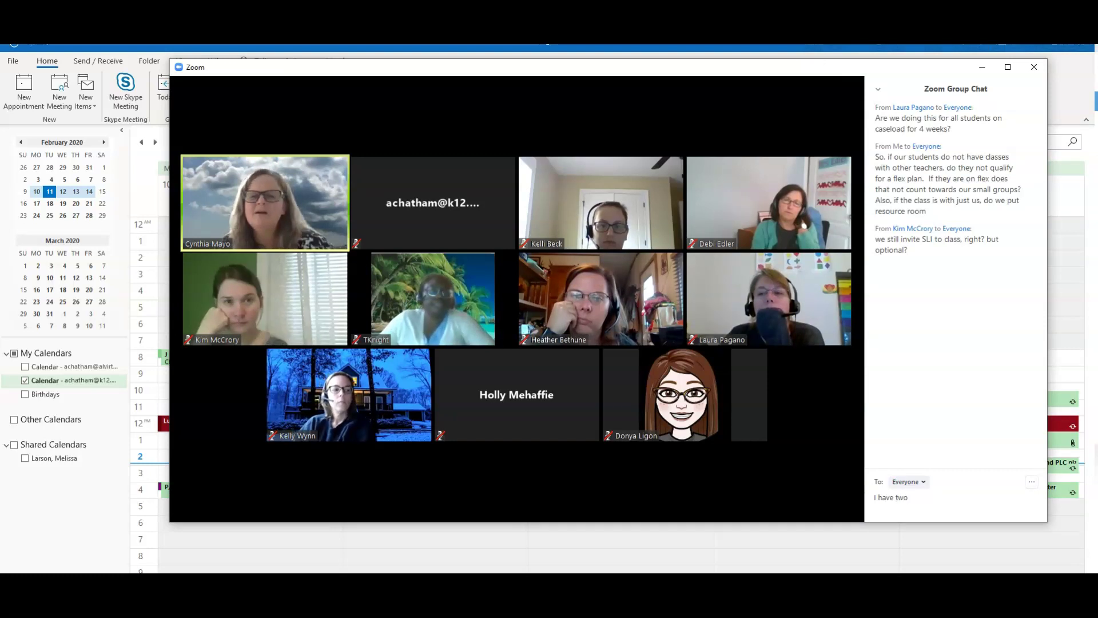
{"action": "key", "text": "Return"}
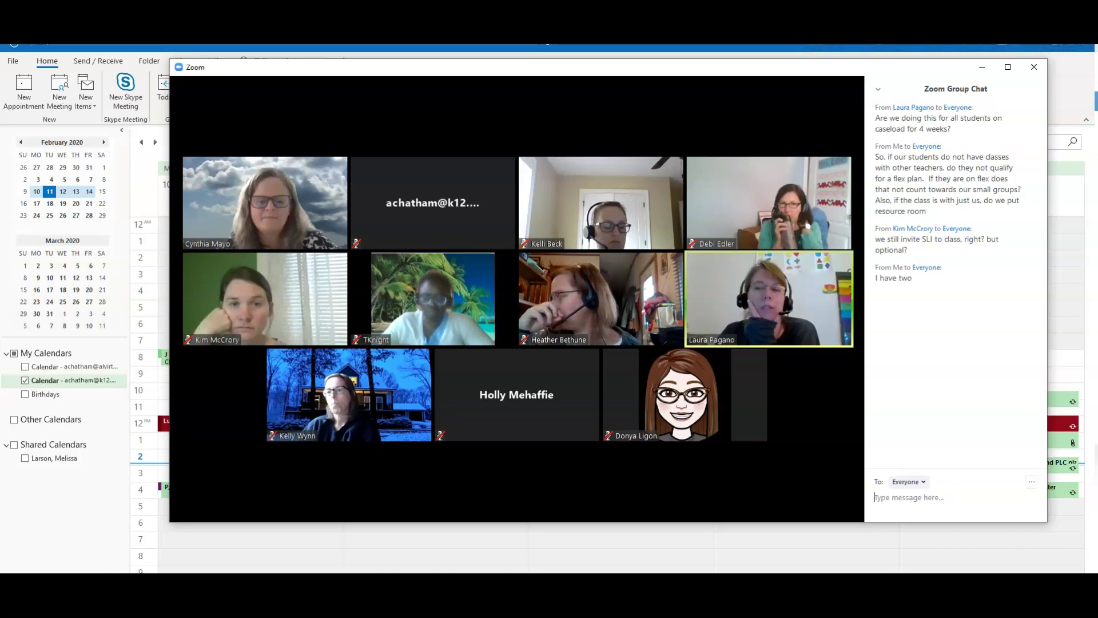
- Send everyone in the group chat the message "I was told to mark them as optional"
{"action": "type", "text": "I was t"}
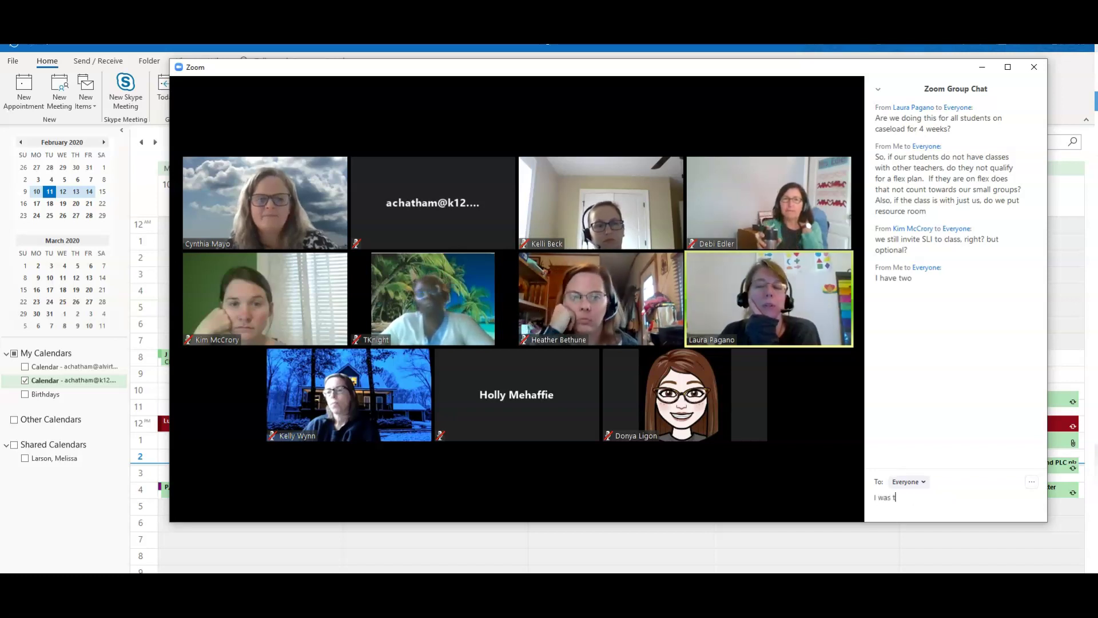
{"action": "type", "text": "old to"}
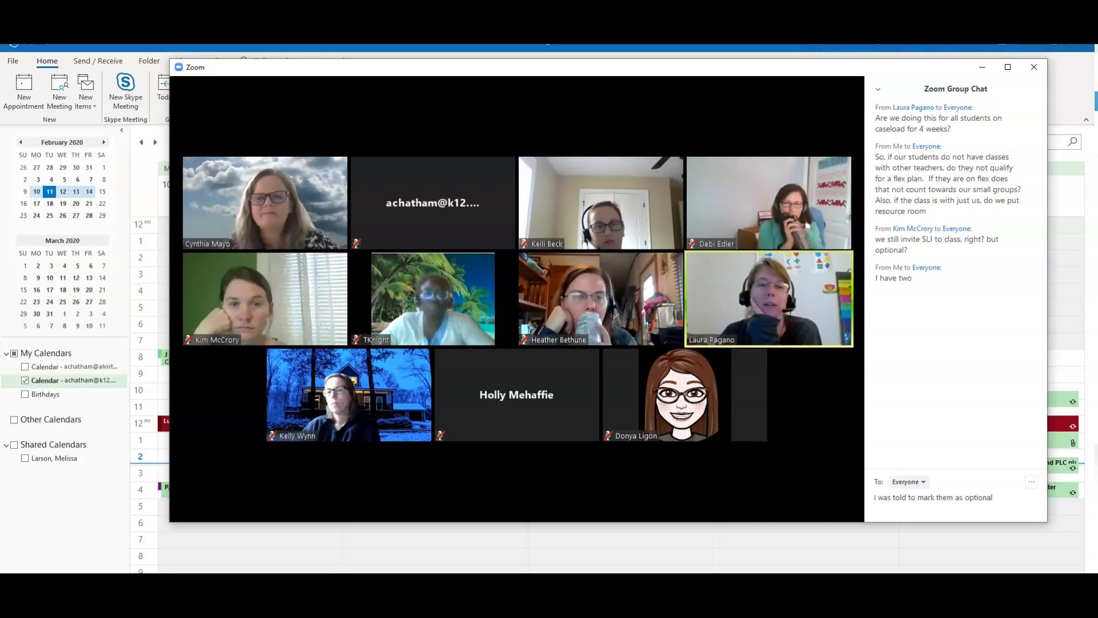
{"action": "key", "text": "Return"}
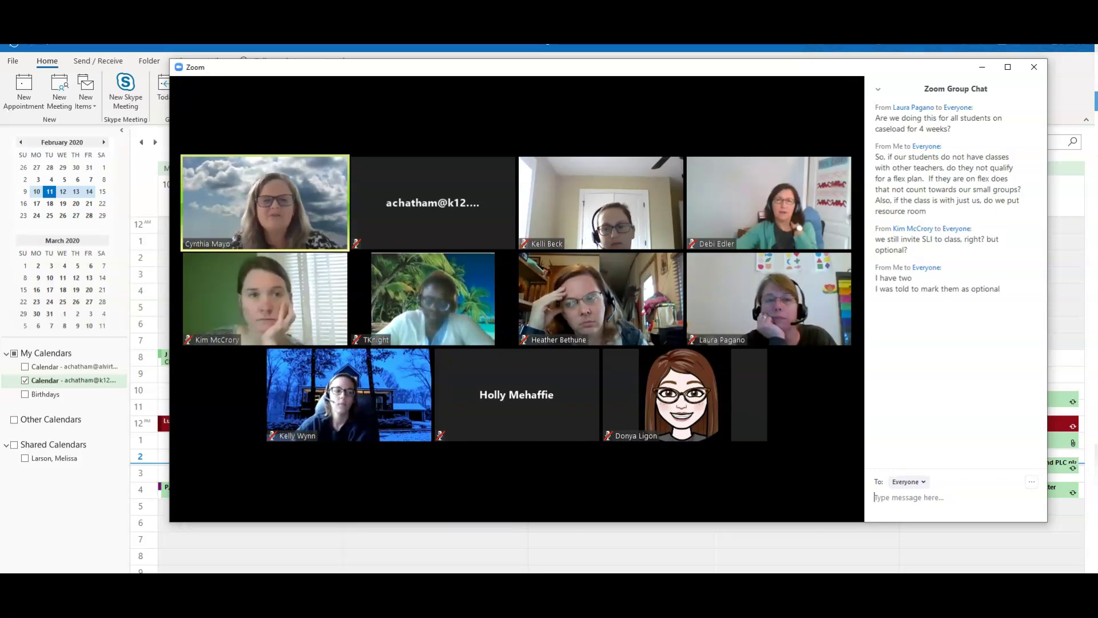
- Write in the group chat to everyone "so then, do we do the BB students as 2x required and 2x optinal?"
{"action": "type", "text": "so then"}
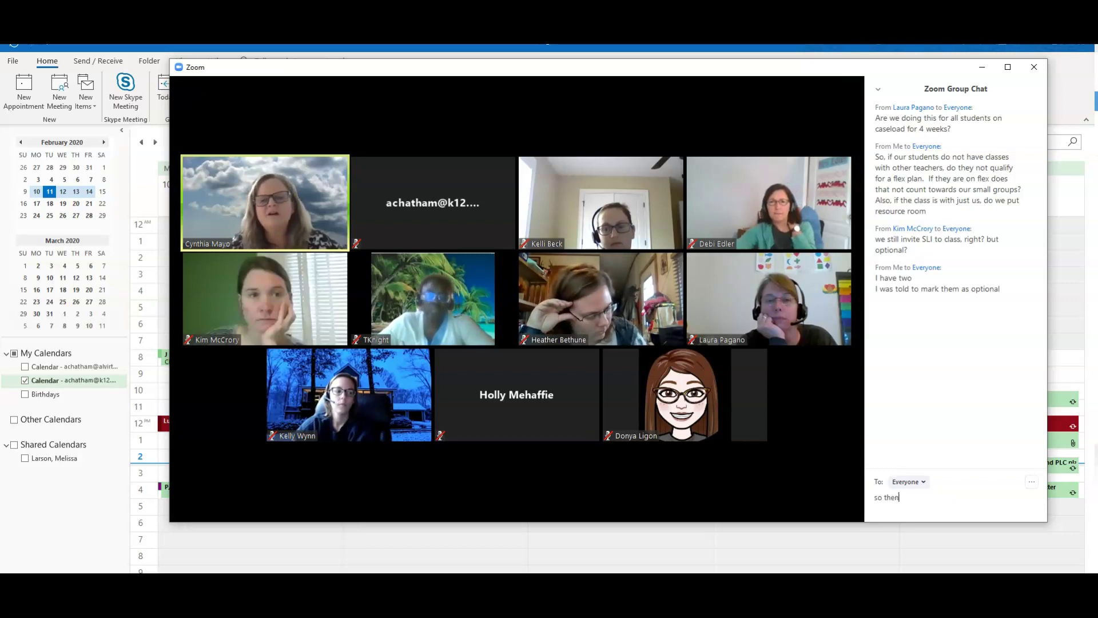
{"action": "type", "text": ", do we do the BB s"}
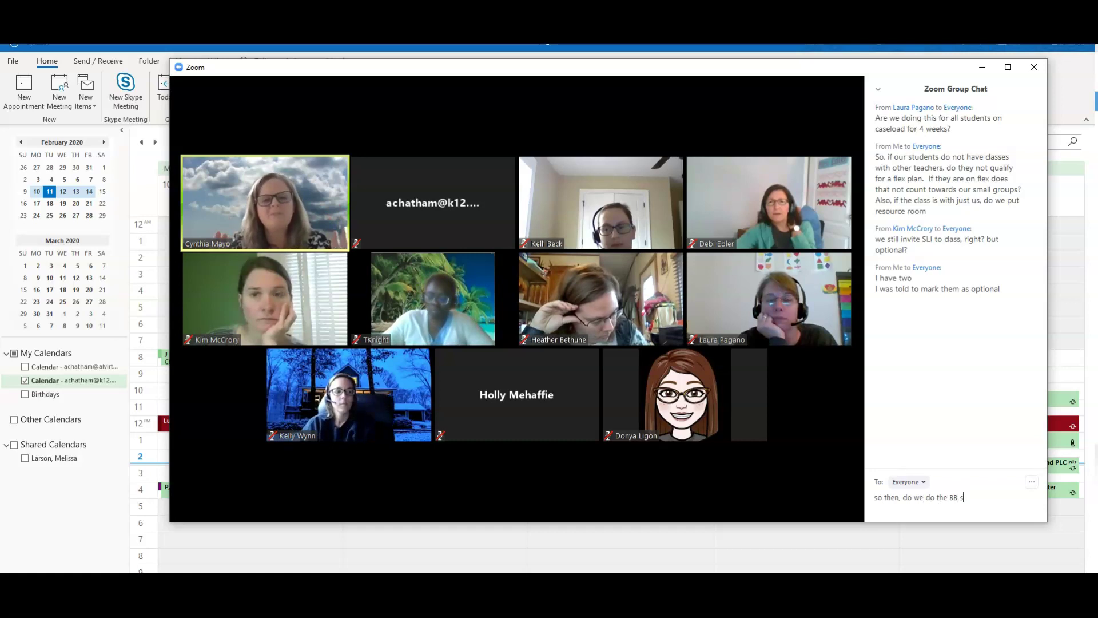
{"action": "type", "text": "tudents as 2x required and 2x optinal?"}
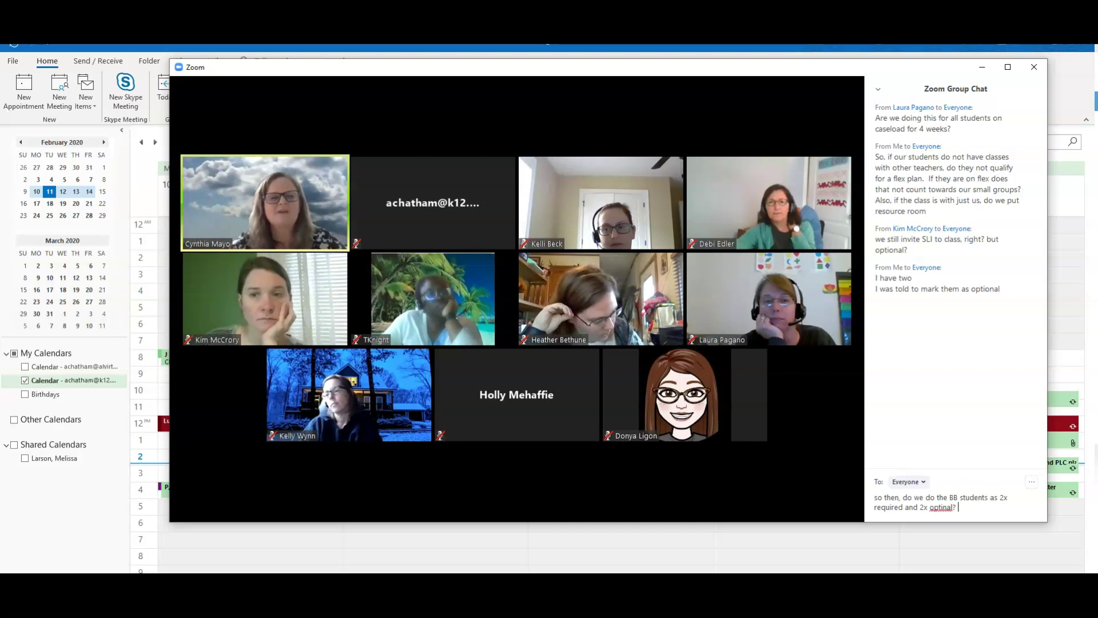
- Extend the drafted group chat message with "When I did that they did NOT come"
{"action": "type", "text": "  When I did that they "}
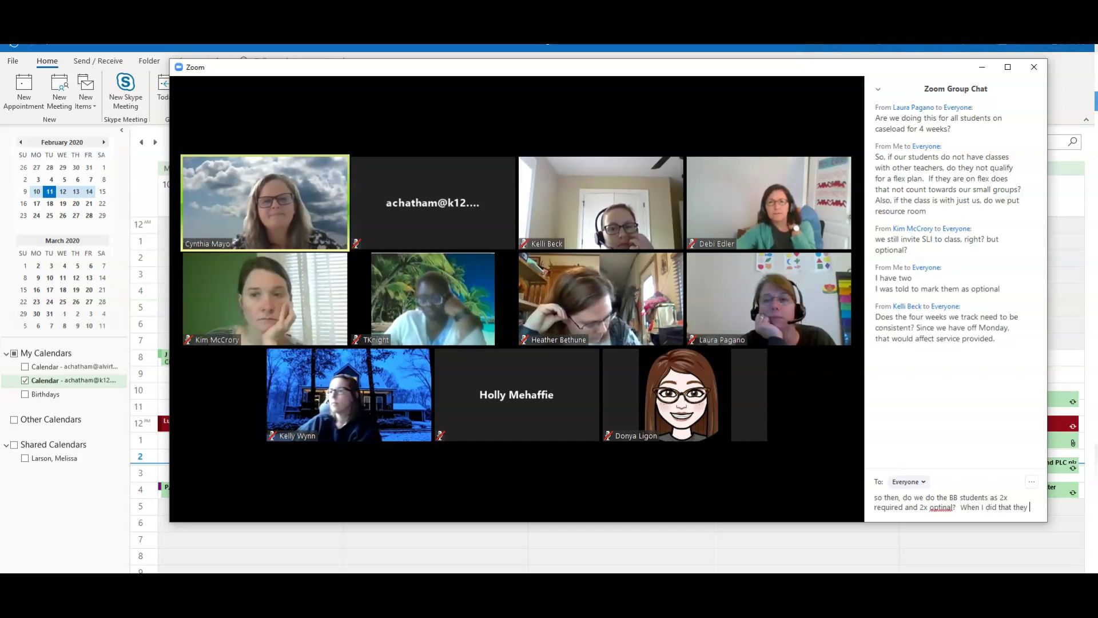
{"action": "type", "text": "did NOT come"}
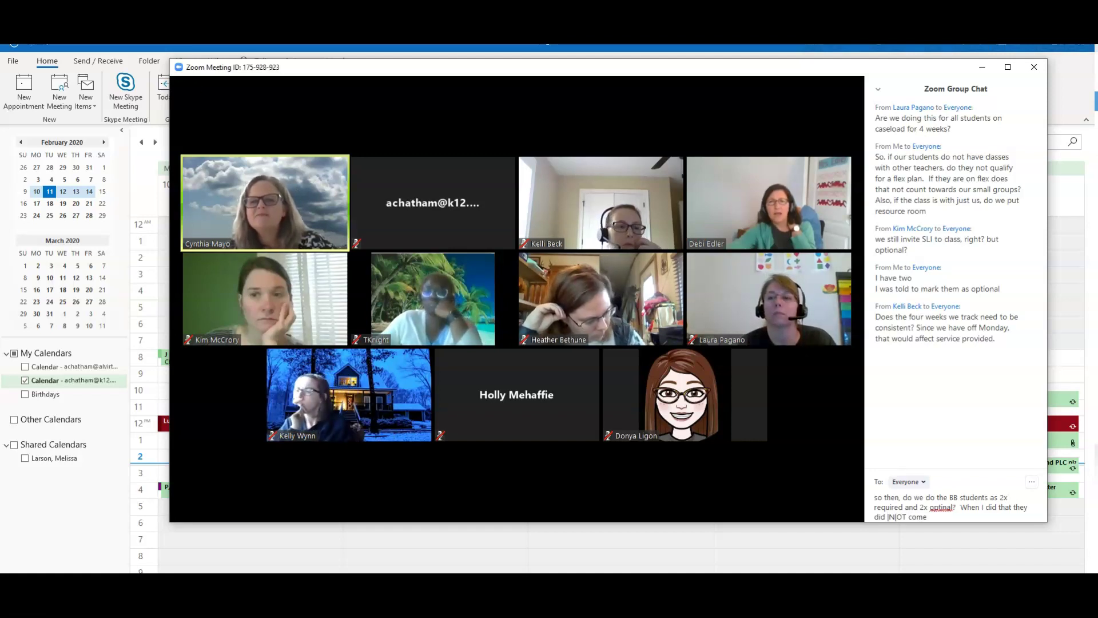
{"action": "right_click", "coordinate": [948, 517]}
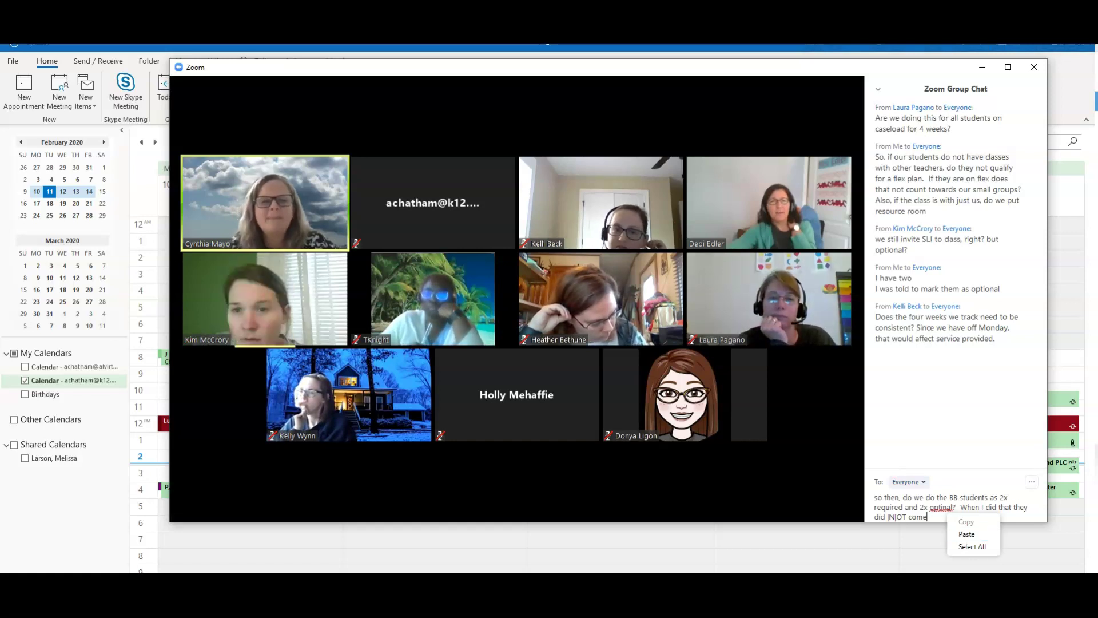
{"action": "key", "text": "Escape"}
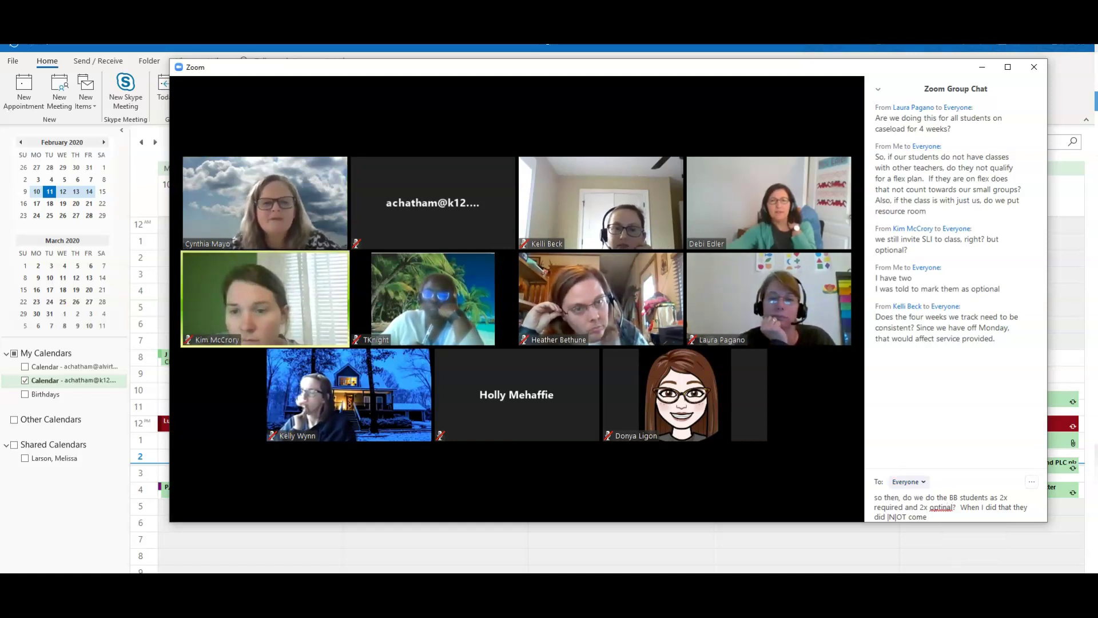
- Correct "optinal" to "optional" in the drafted message, retype the N of "NOT", end it with "..." and send it to everyone
{"action": "key", "text": "BackSpace"}
{"action": "key", "text": "BackSpace"}
{"action": "key", "text": "BackSpace"}
{"action": "type", "text": "onal"}
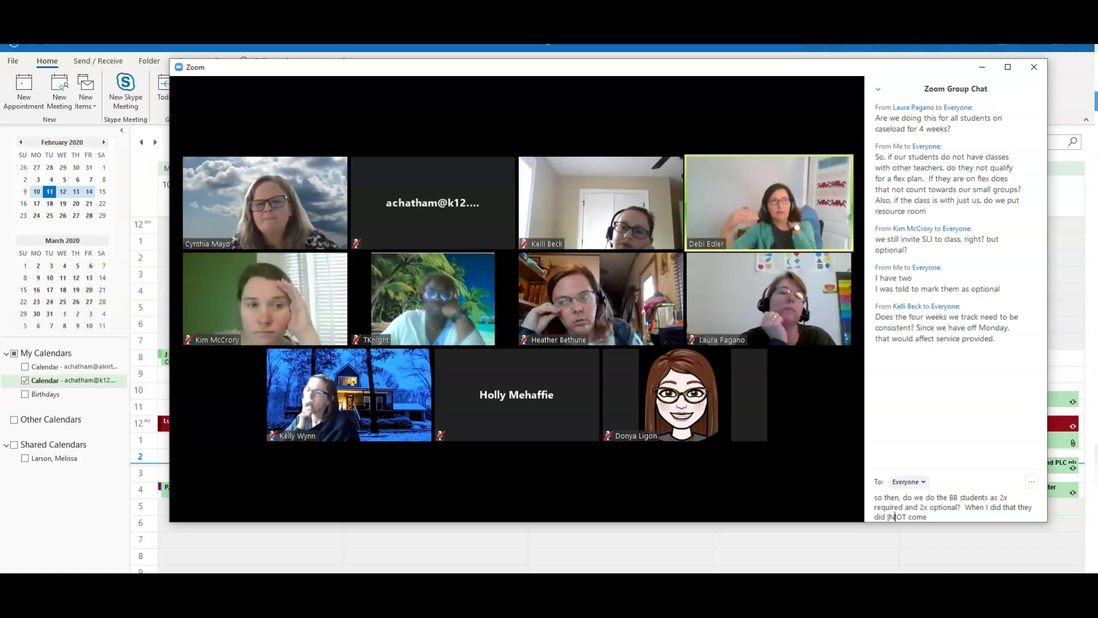
{"action": "key", "text": "Delete"}
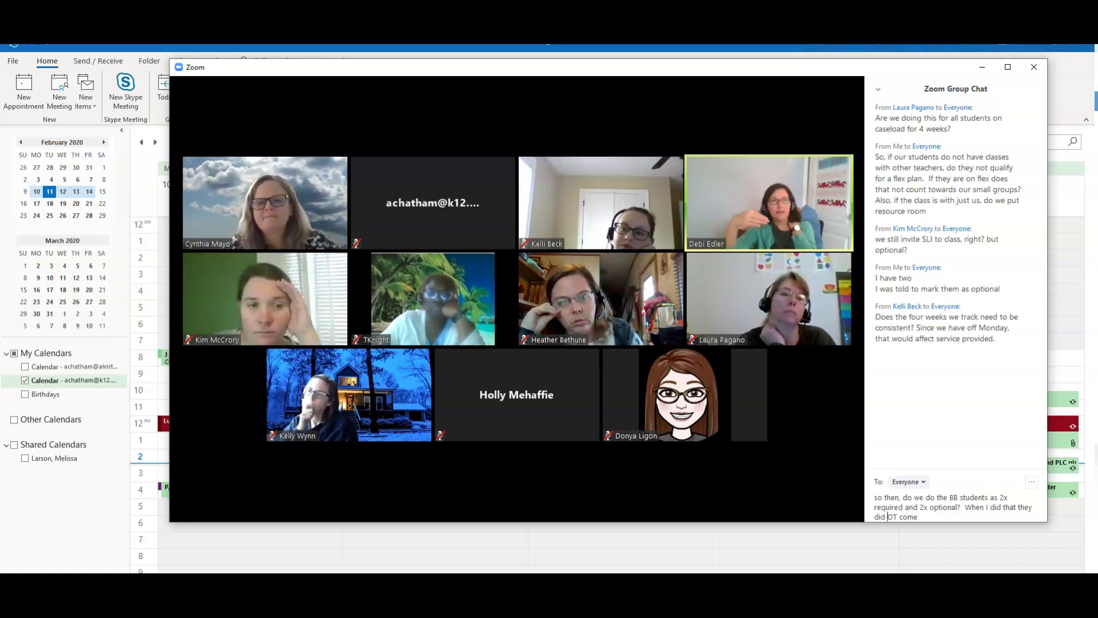
{"action": "type", "text": "N"}
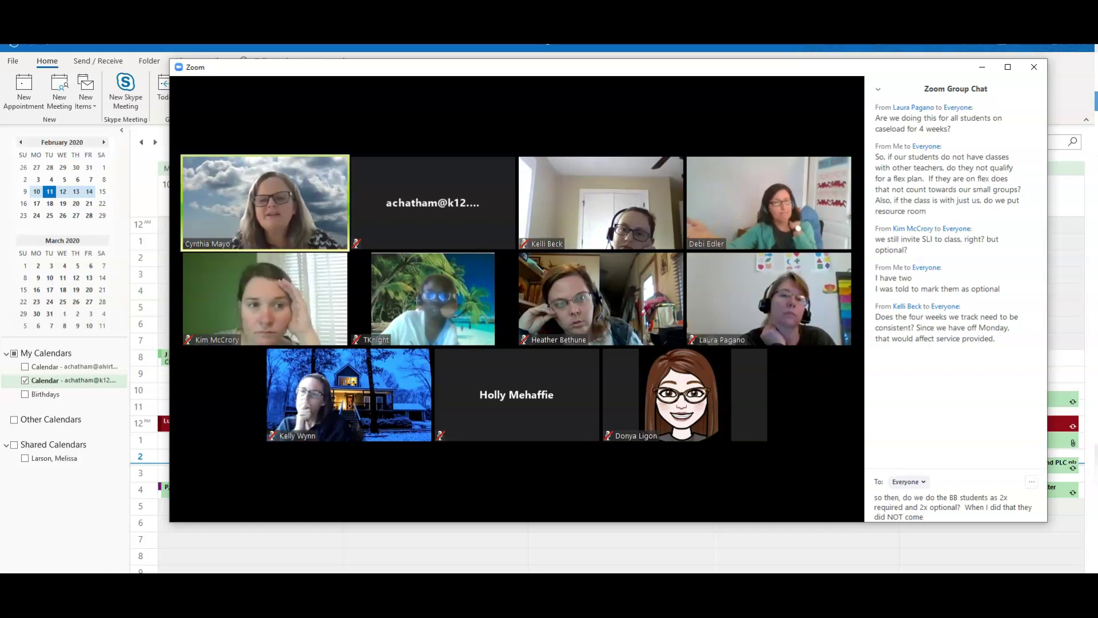
{"action": "type", "text": "..."}
{"action": "key", "text": "Return"}
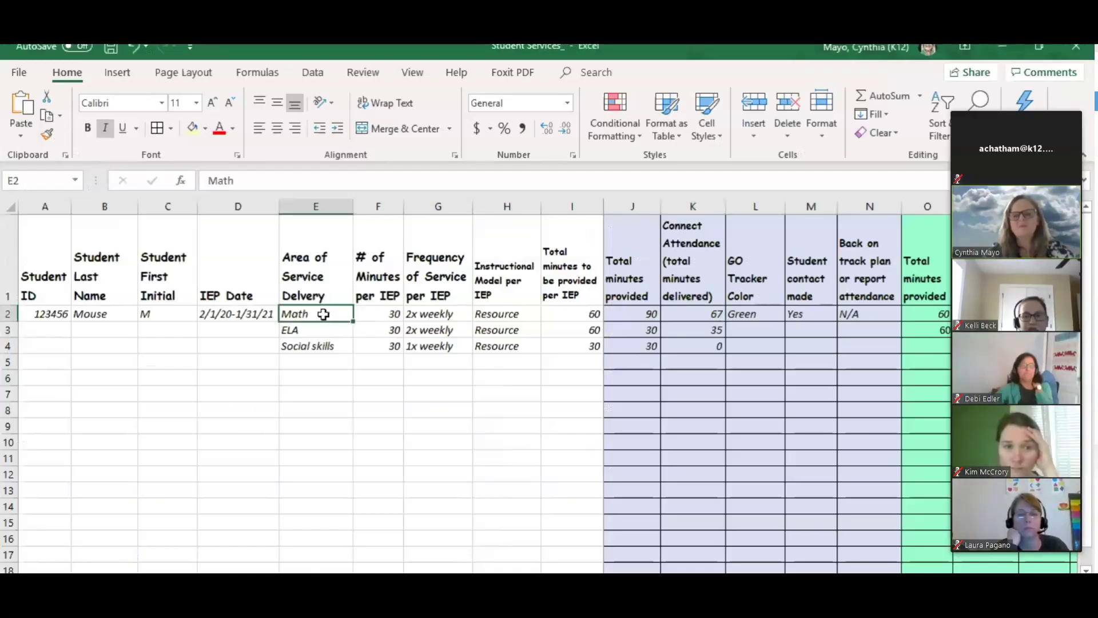
- Enter "speech" as the area of service delivery in cell E6 of the Student Services workbook
{"action": "key", "text": "Down"}
{"action": "key", "text": "Down"}
{"action": "key", "text": "Down"}
{"action": "key", "text": "Down"}
{"action": "type", "text": "spee"}
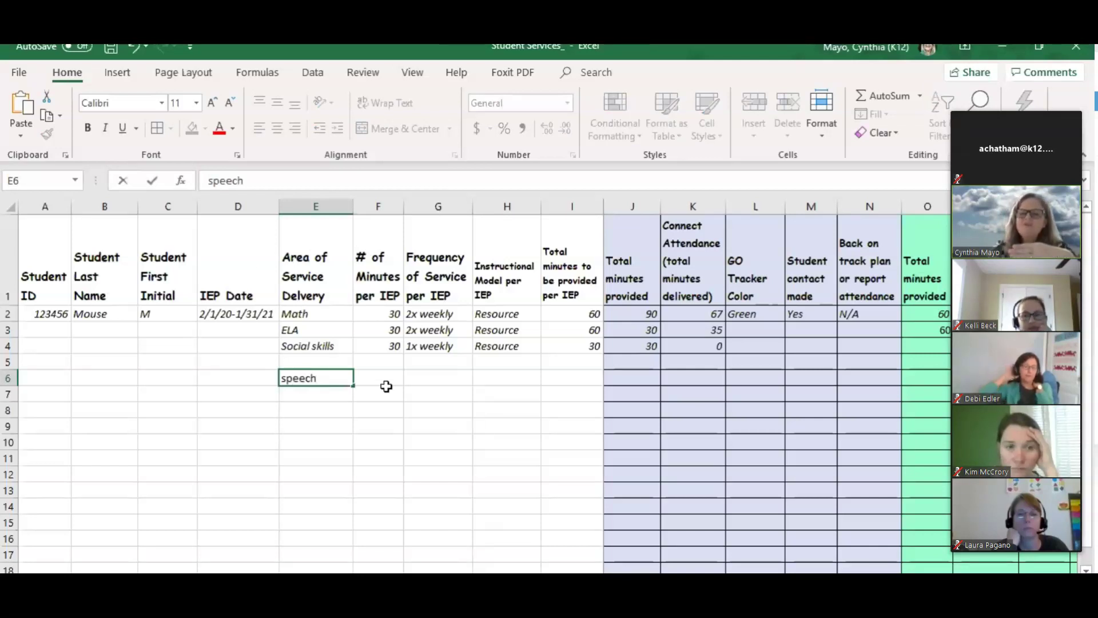
{"action": "key", "text": "Tab"}
- Set the GO Tracker Color for the speech row to Yellow in cell L6
{"action": "key", "text": "Tab"}
{"action": "key", "text": "Tab"}
{"action": "key", "text": "Tab"}
{"action": "key", "text": "Tab"}
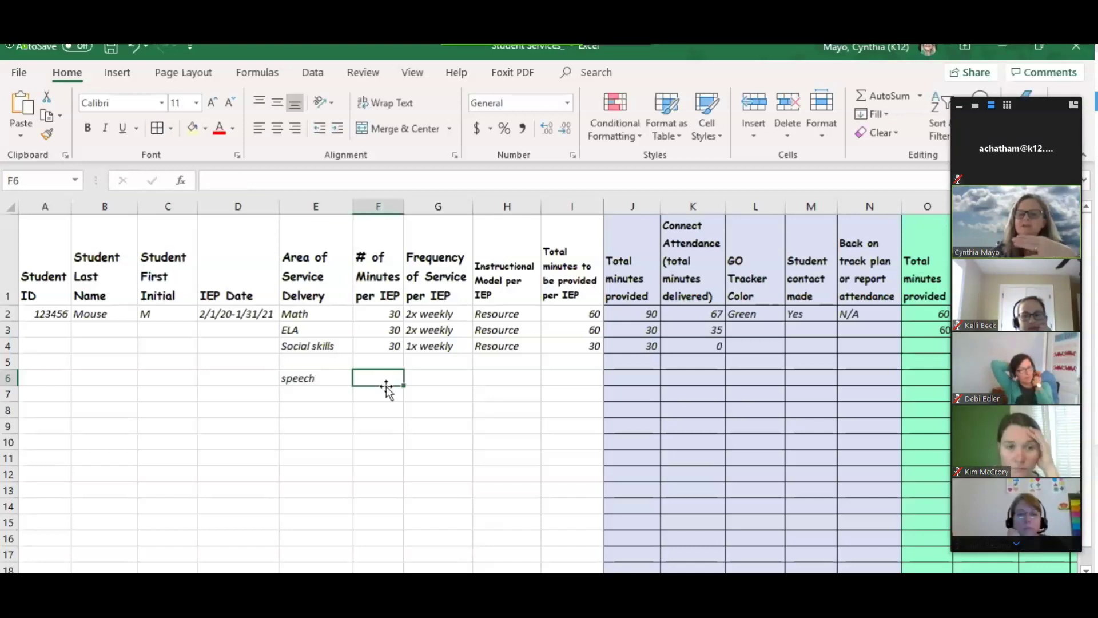
{"action": "key", "text": "Right"}
{"action": "key", "text": "Right"}
{"action": "key", "text": "Right"}
{"action": "key", "text": "Right"}
{"action": "key", "text": "Right"}
{"action": "key", "text": "Right"}
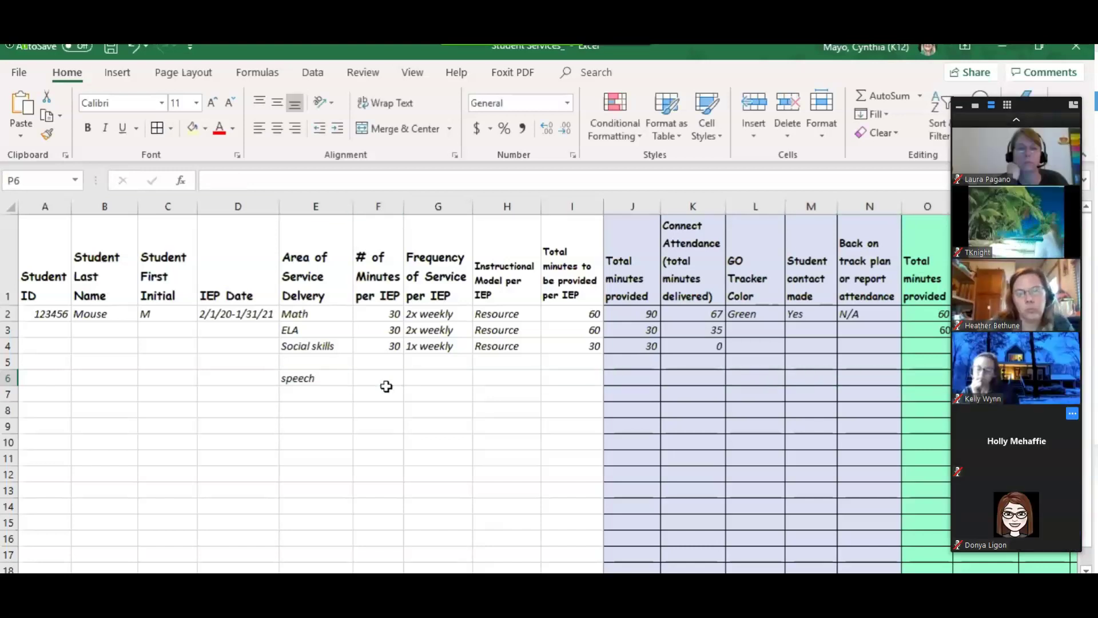
{"action": "key", "text": "Left"}
{"action": "key", "text": "Left"}
{"action": "key", "text": "Left"}
{"action": "key", "text": "Left"}
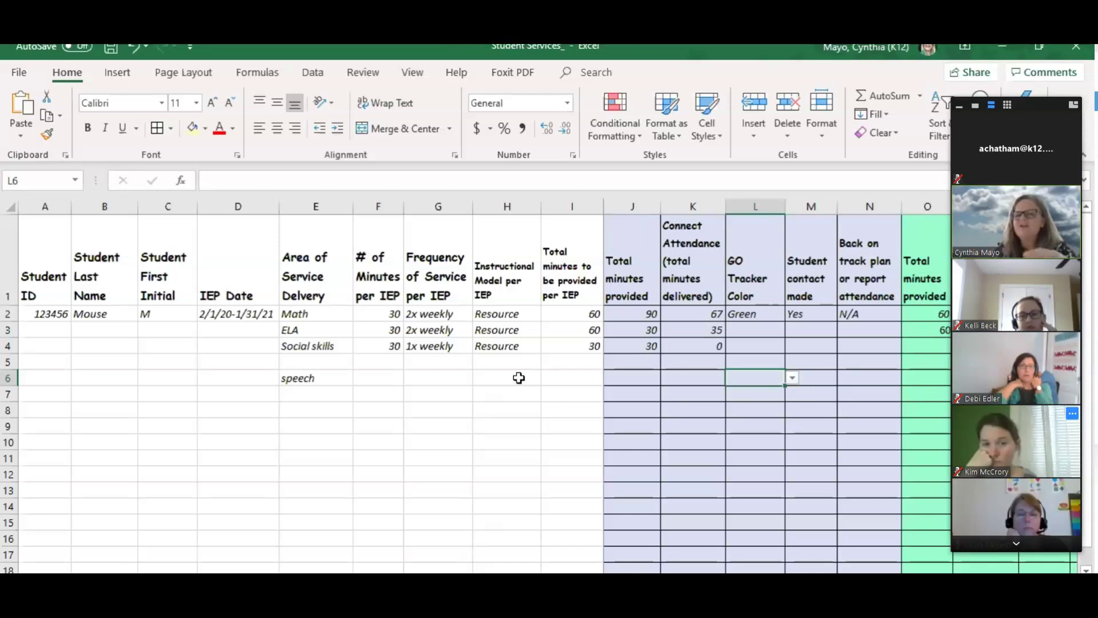
{"action": "left_click", "coordinate": [816, 380]}
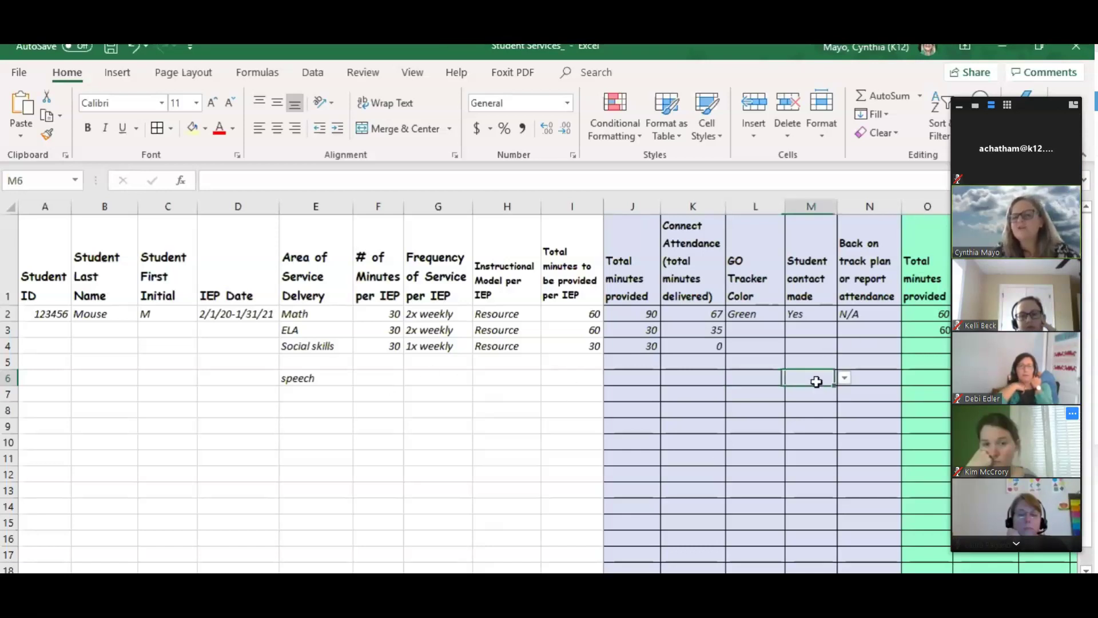
{"action": "left_click", "coordinate": [869, 379]}
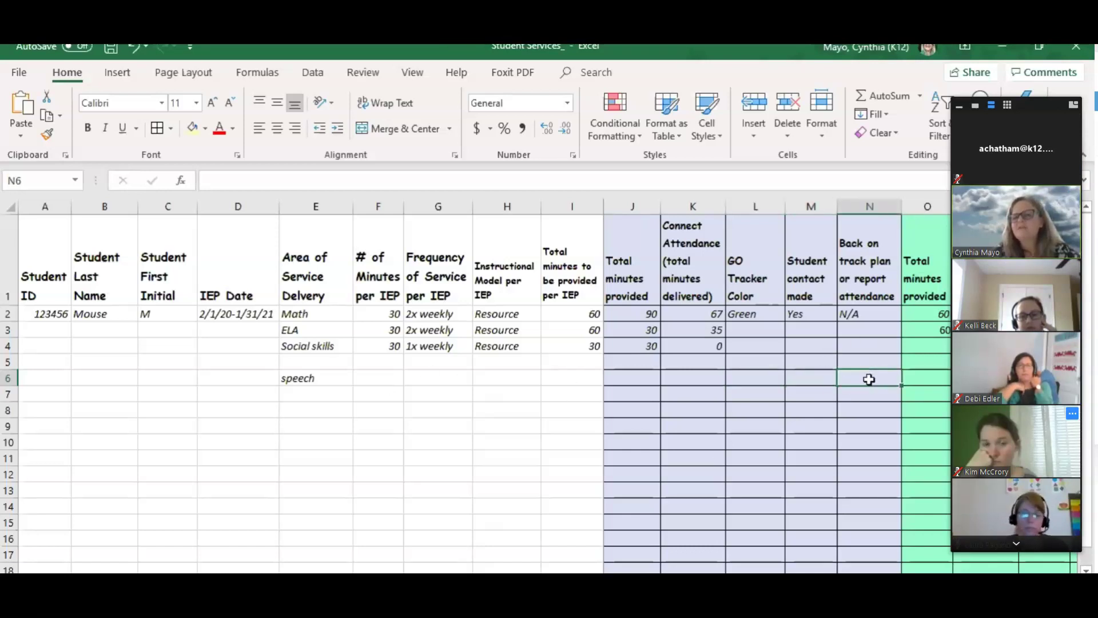
{"action": "left_click", "coordinate": [764, 375]}
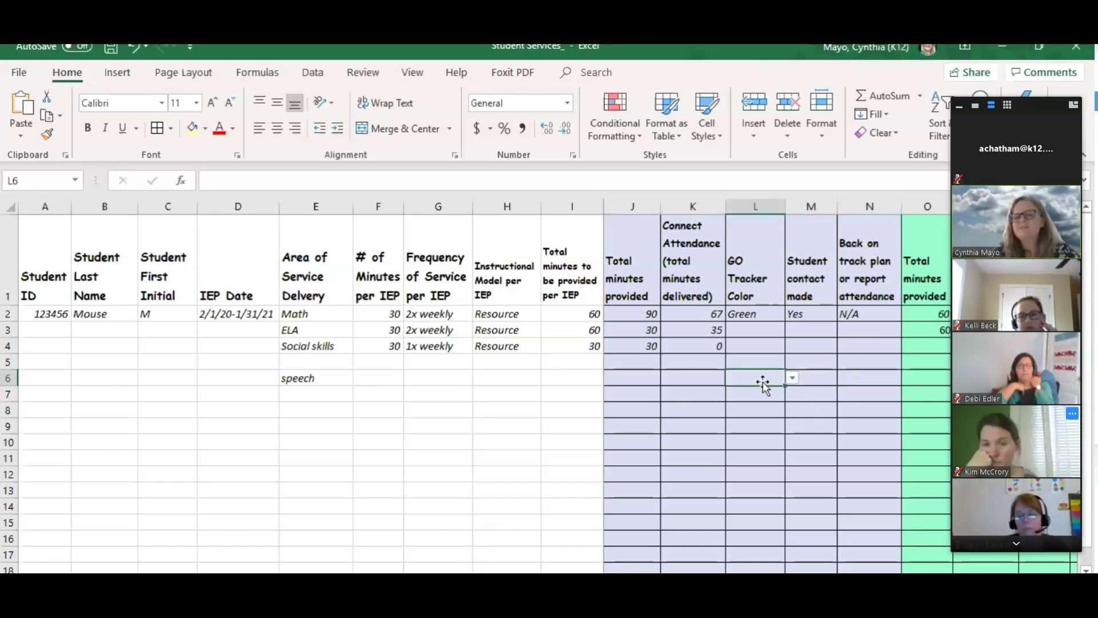
{"action": "left_click", "coordinate": [793, 379]}
{"action": "left_click", "coordinate": [784, 403]}
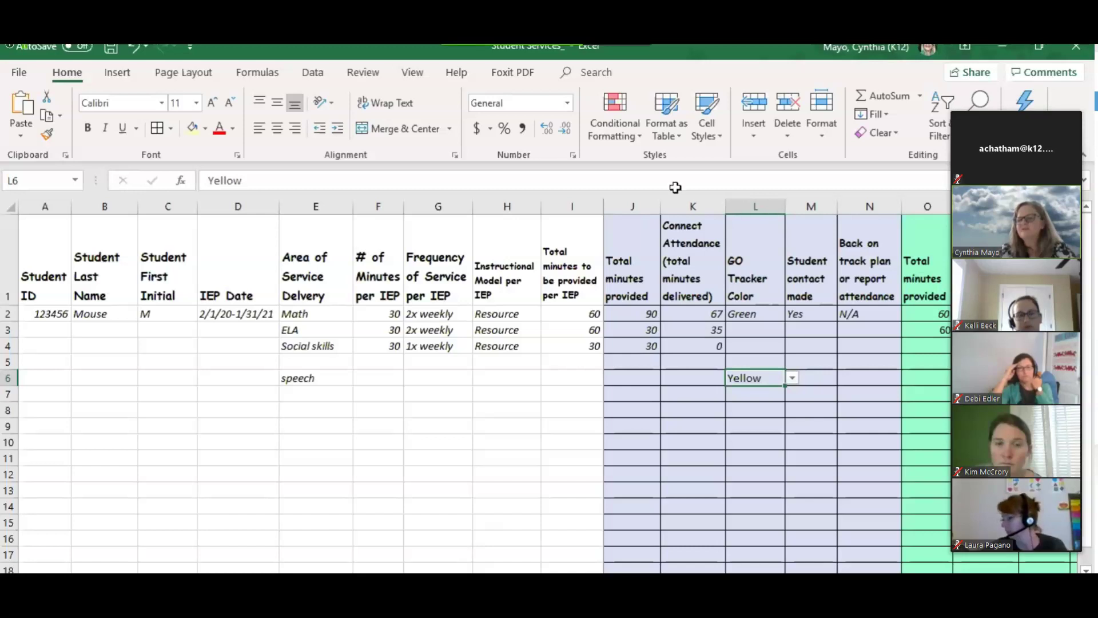
{"action": "left_click", "coordinate": [632, 366]}
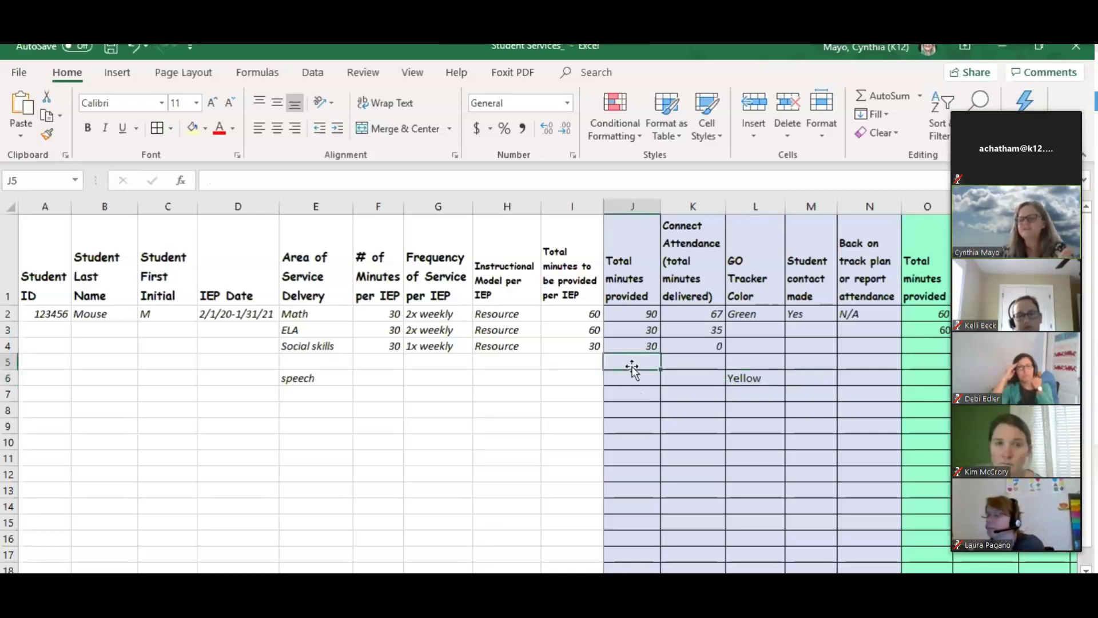
{"action": "left_click_drag", "start_coordinate": [525, 365], "coordinate": [633, 369]}
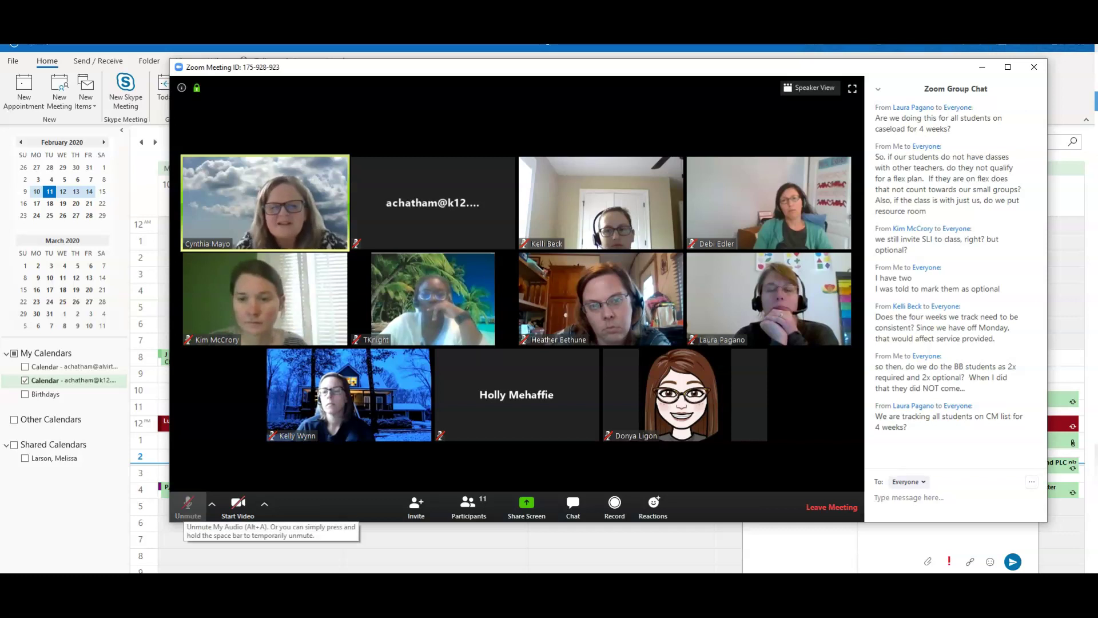
- Unmute the microphone in the Zoom meeting
{"action": "left_click", "coordinate": [188, 504]}
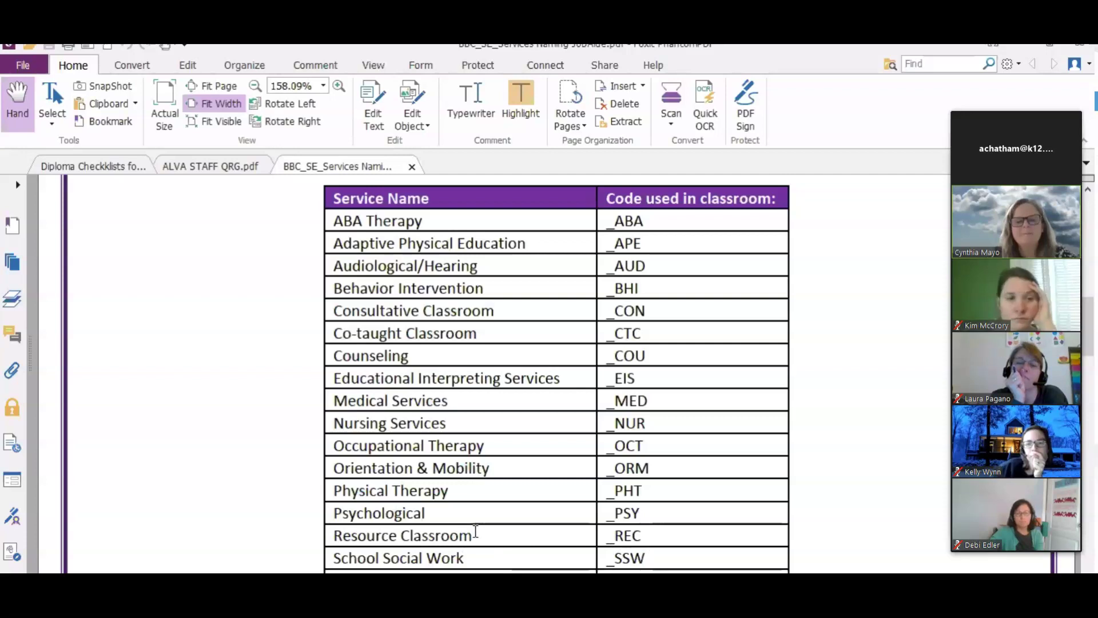
- Point out the Resource Classroom and Co-taught Classroom rows and their codes by selecting text in the services naming PDF
{"action": "left_click_drag", "start_coordinate": [472, 534], "coordinate": [329, 535]}
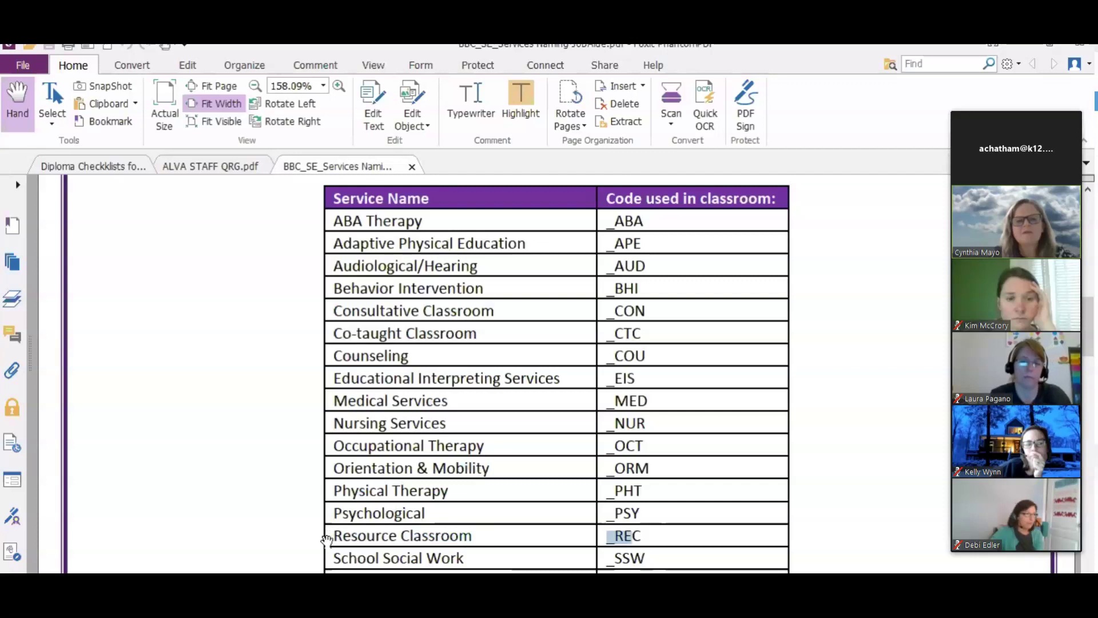
{"action": "left_click", "coordinate": [649, 330]}
{"action": "left_click_drag", "start_coordinate": [649, 331], "coordinate": [324, 338]}
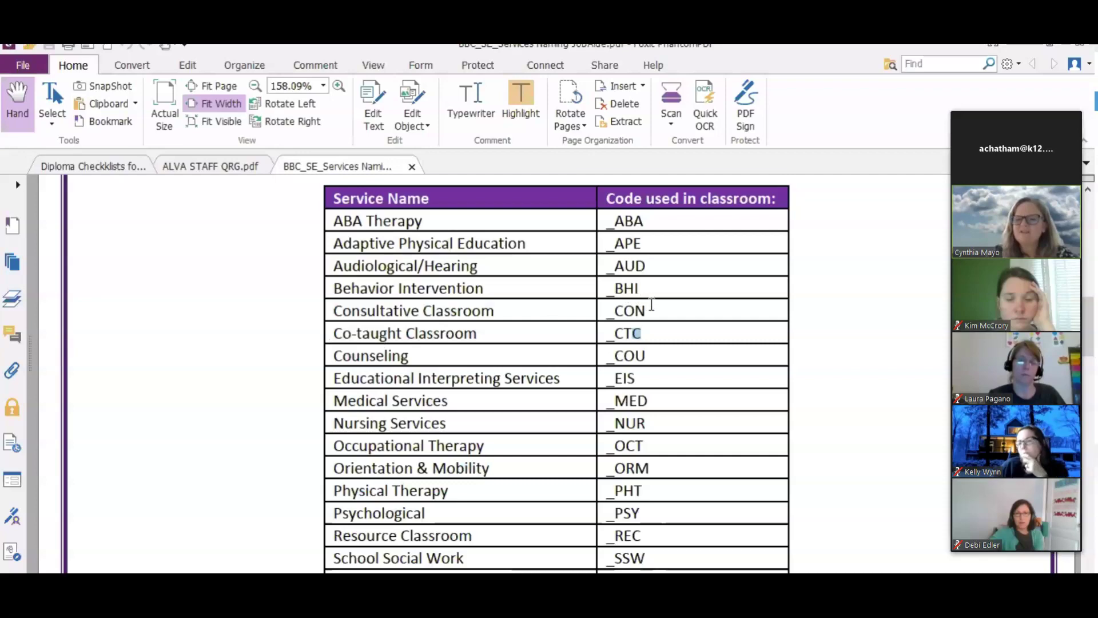
- Capture a Snip & Sketch screenshot of the table of service names and classroom codes, and minimize the snip window
{"action": "key", "text": "alt+Tab"}
{"action": "left_click", "coordinate": [221, 119]}
{"action": "mouse_move", "coordinate": [316, 175]}
{"action": "left_mouse_down"}
{"action": "mouse_move", "coordinate": [406, 415]}
{"action": "mouse_move", "coordinate": [657, 551]}
{"action": "mouse_move", "coordinate": [791, 573]}
{"action": "left_mouse_up"}
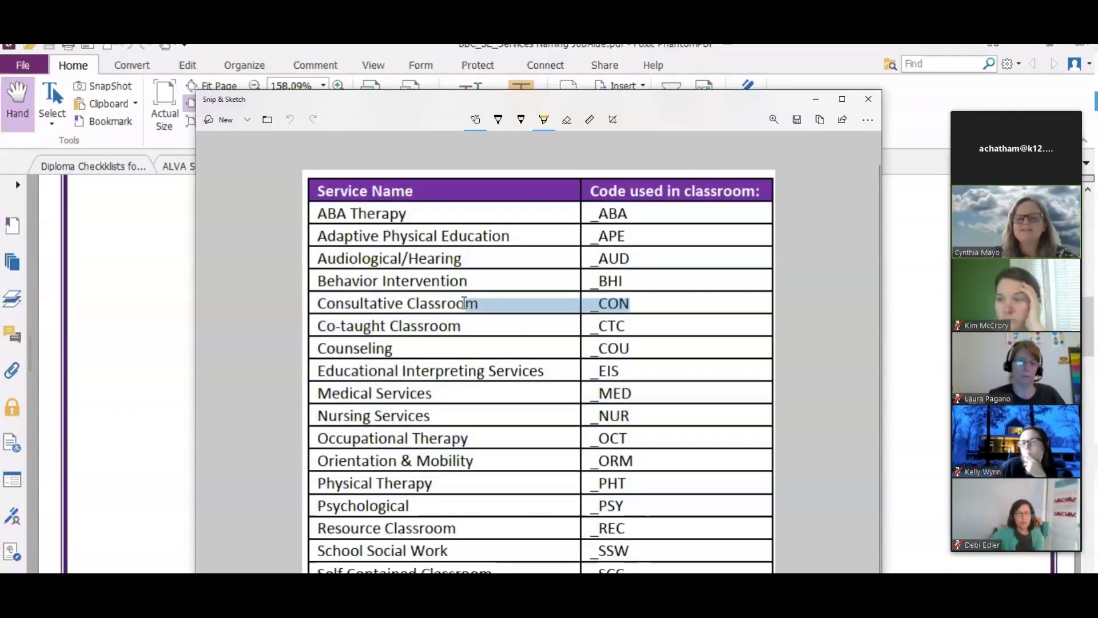
{"action": "left_click", "coordinate": [815, 99]}
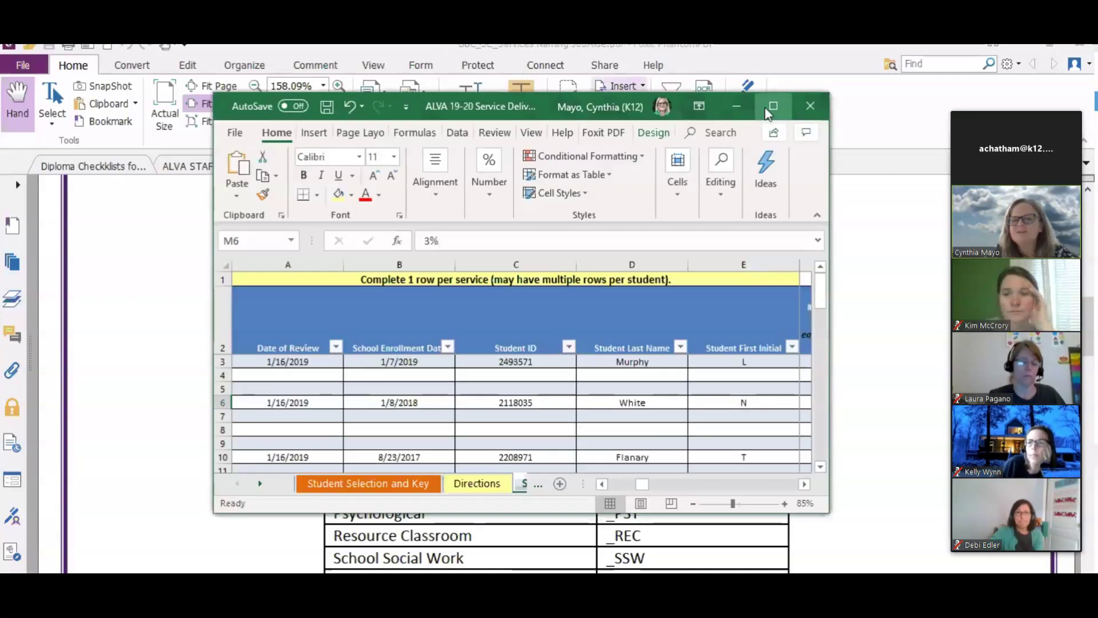
- Maximize the ALVA 19-20 Service Delivery Guided Self Assessment workbook and examine the Resource and Consult service entries in rows 13 to 20
{"action": "left_click", "coordinate": [765, 114]}
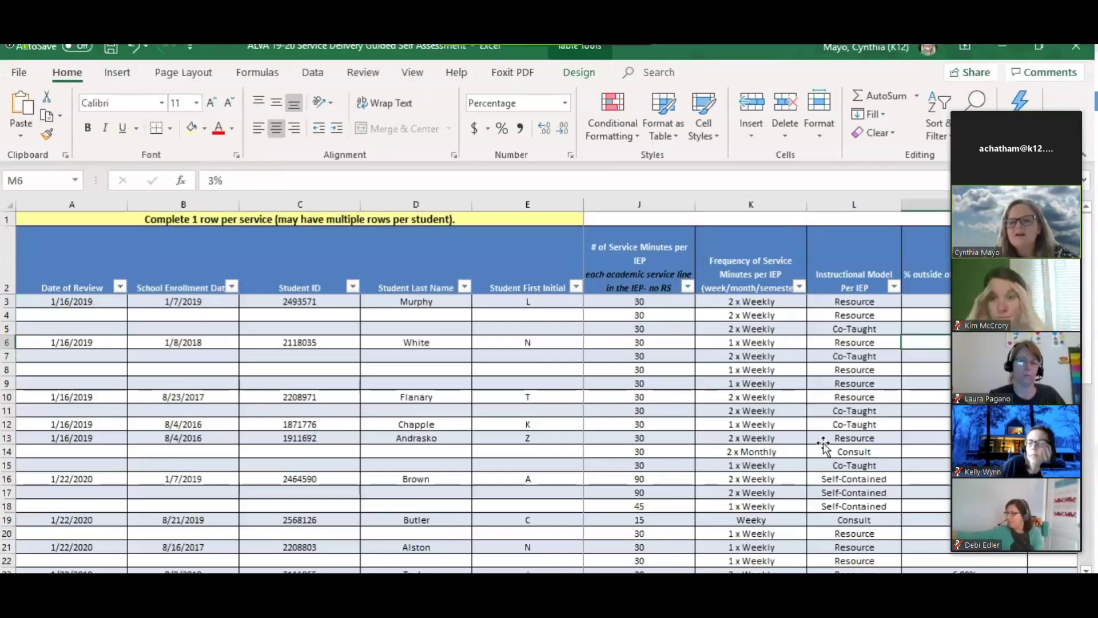
{"action": "left_click", "coordinate": [824, 442]}
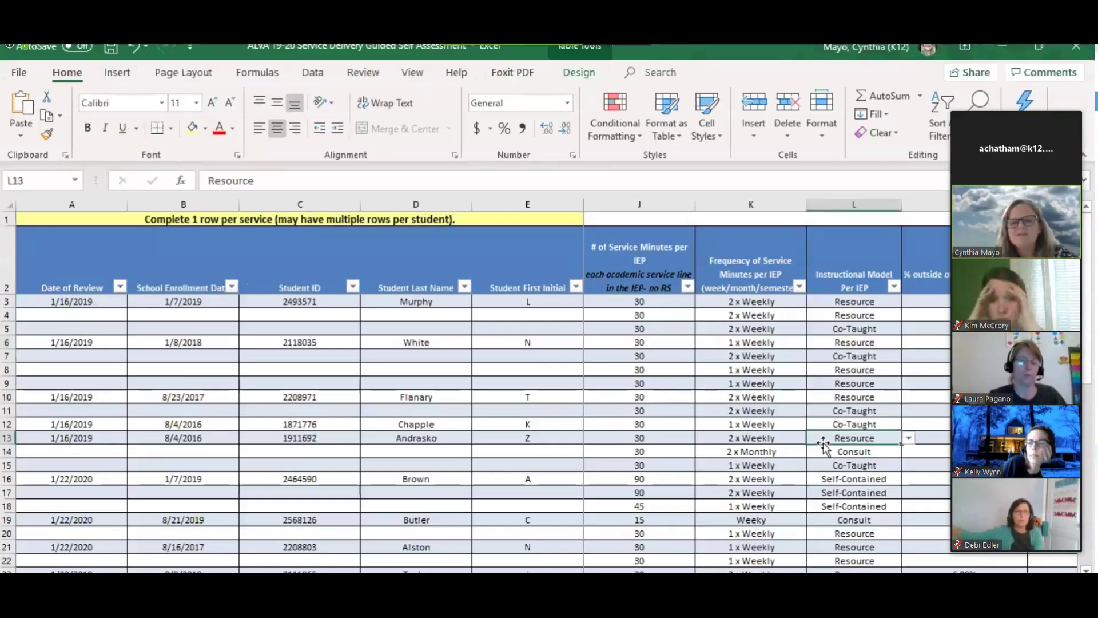
{"action": "key", "text": "Down"}
{"action": "left_click", "coordinate": [618, 518]}
{"action": "left_click", "coordinate": [887, 520]}
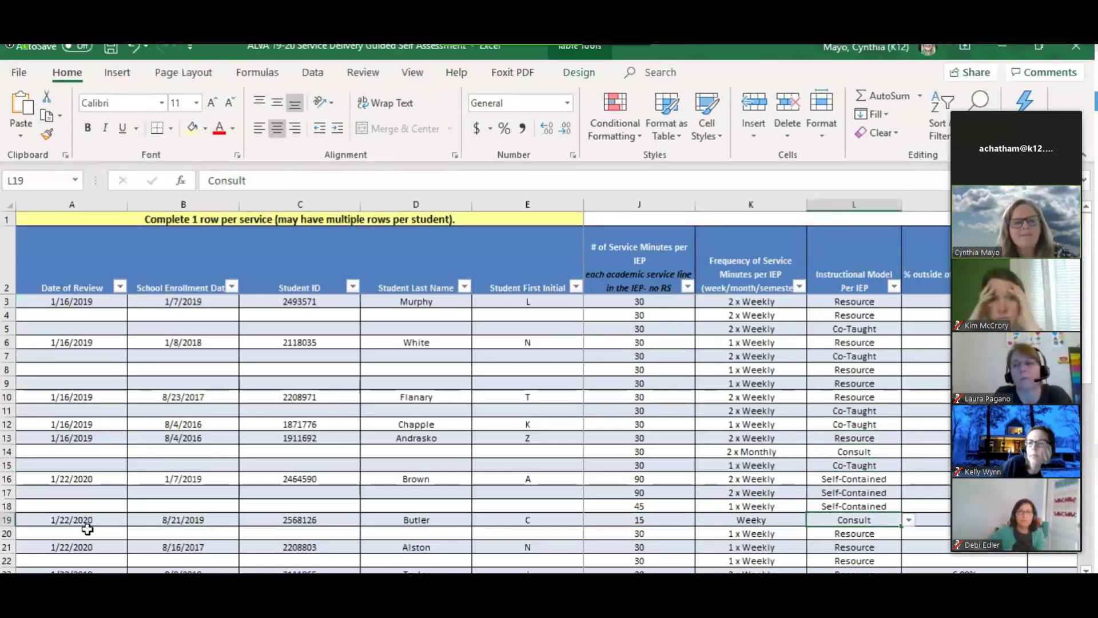
{"action": "left_click", "coordinate": [7, 519]}
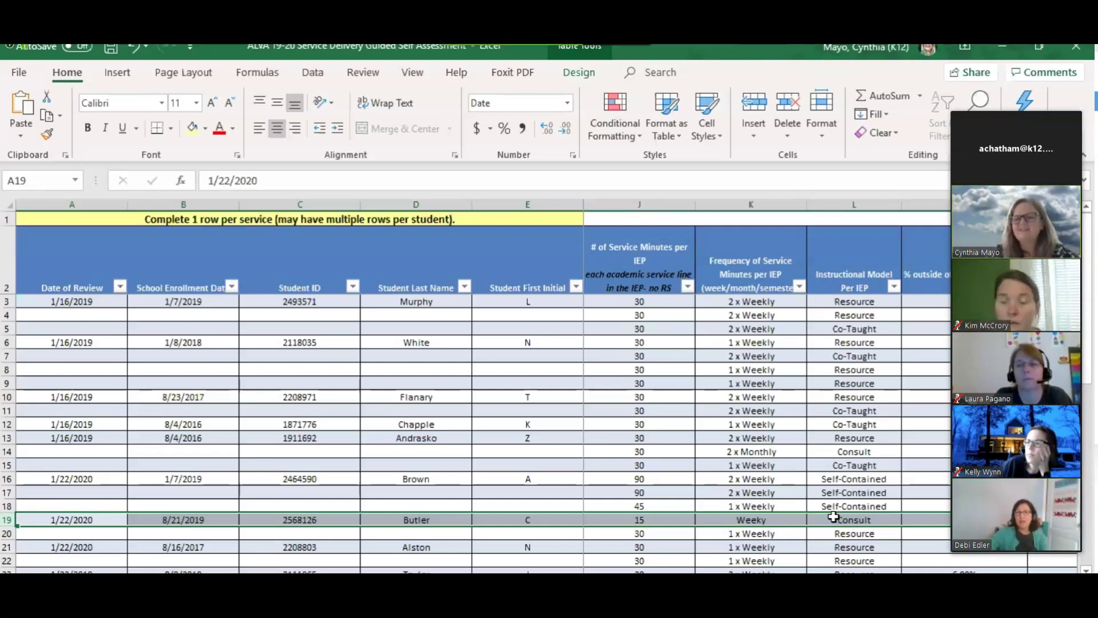
{"action": "key", "text": "Down"}
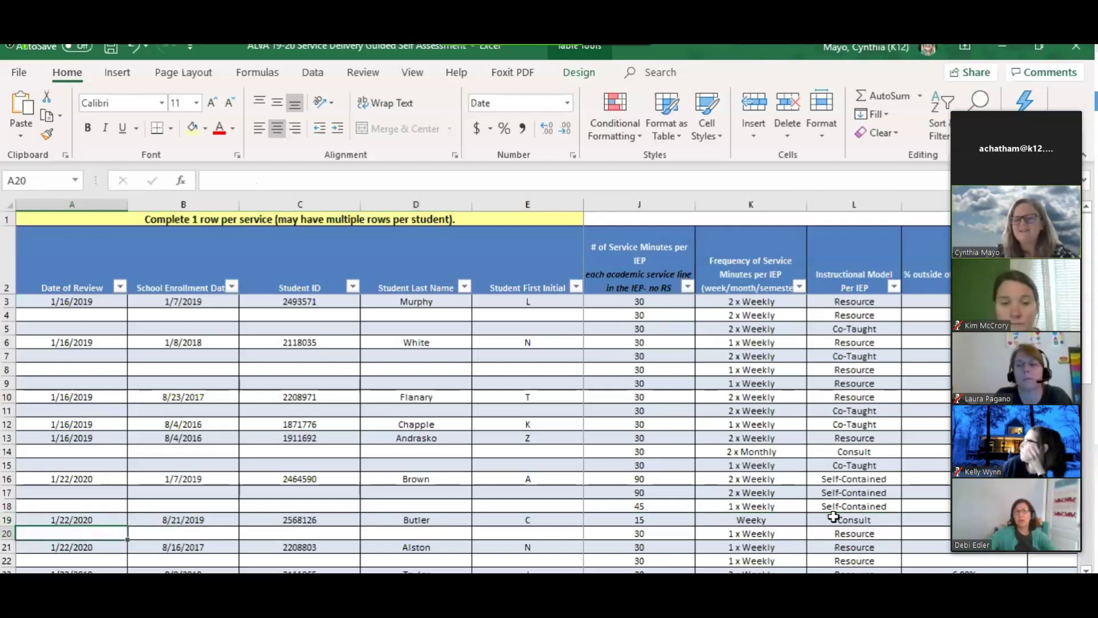